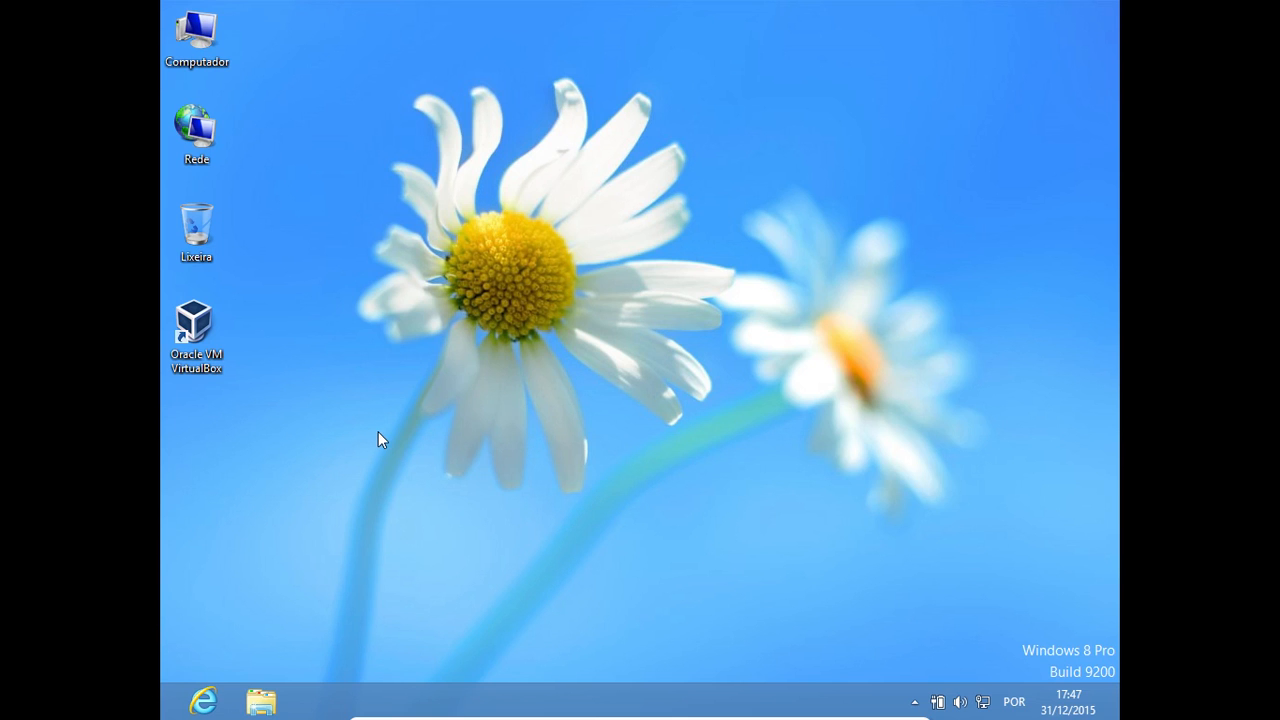
Open Oracle VM VirtualBox and start creating a new virtual machine
{"action": "double_click", "coordinate": [210, 332]}
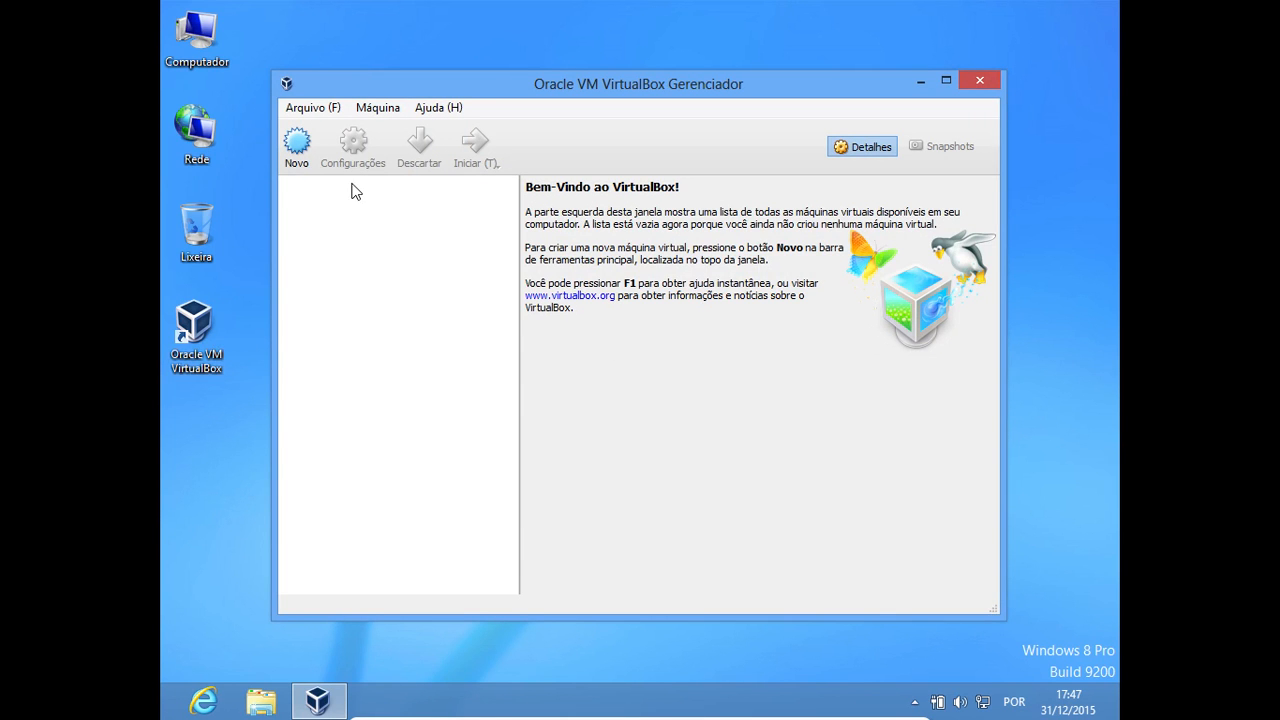
{"action": "left_click", "coordinate": [386, 118]}
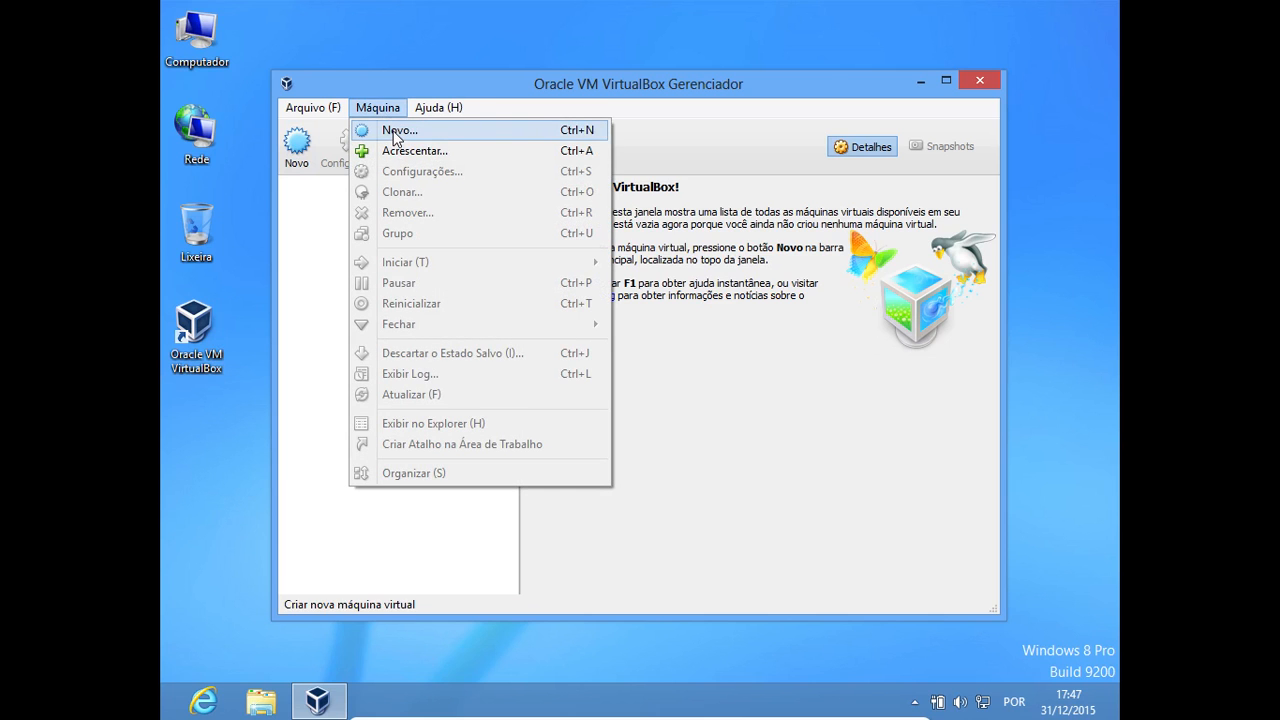
{"action": "left_click", "coordinate": [307, 337]}
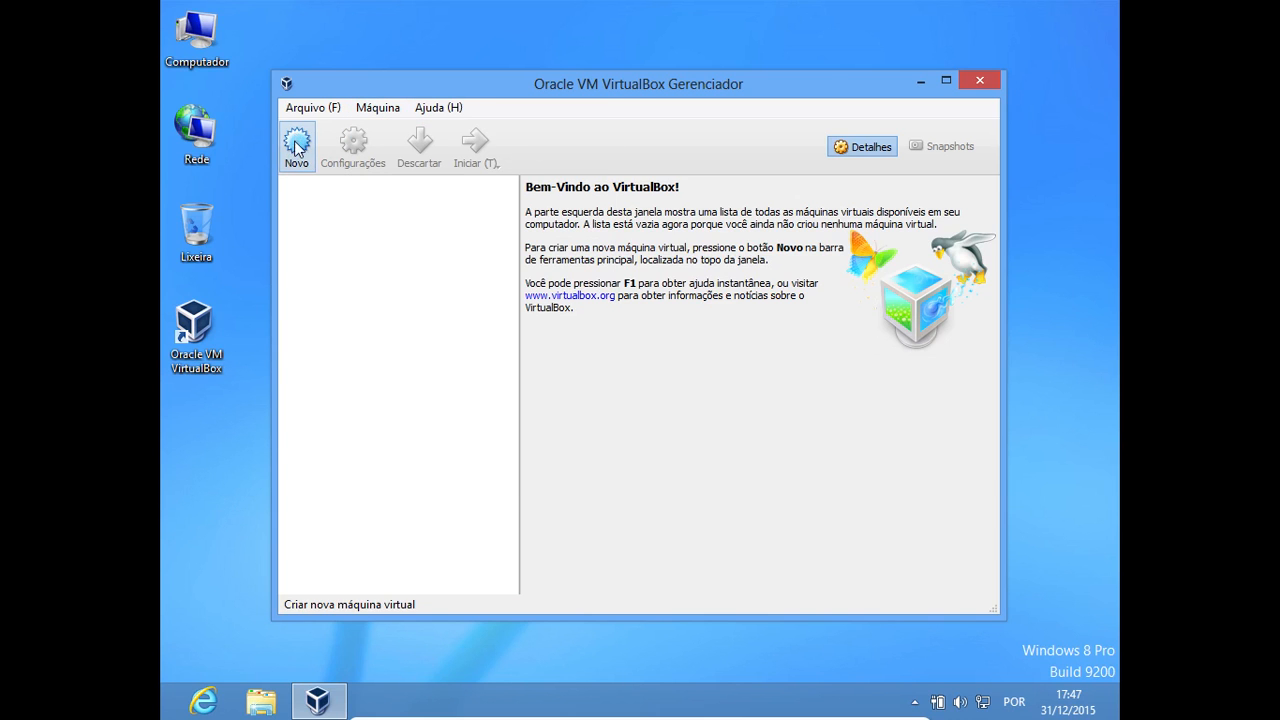
{"action": "left_click", "coordinate": [296, 147]}
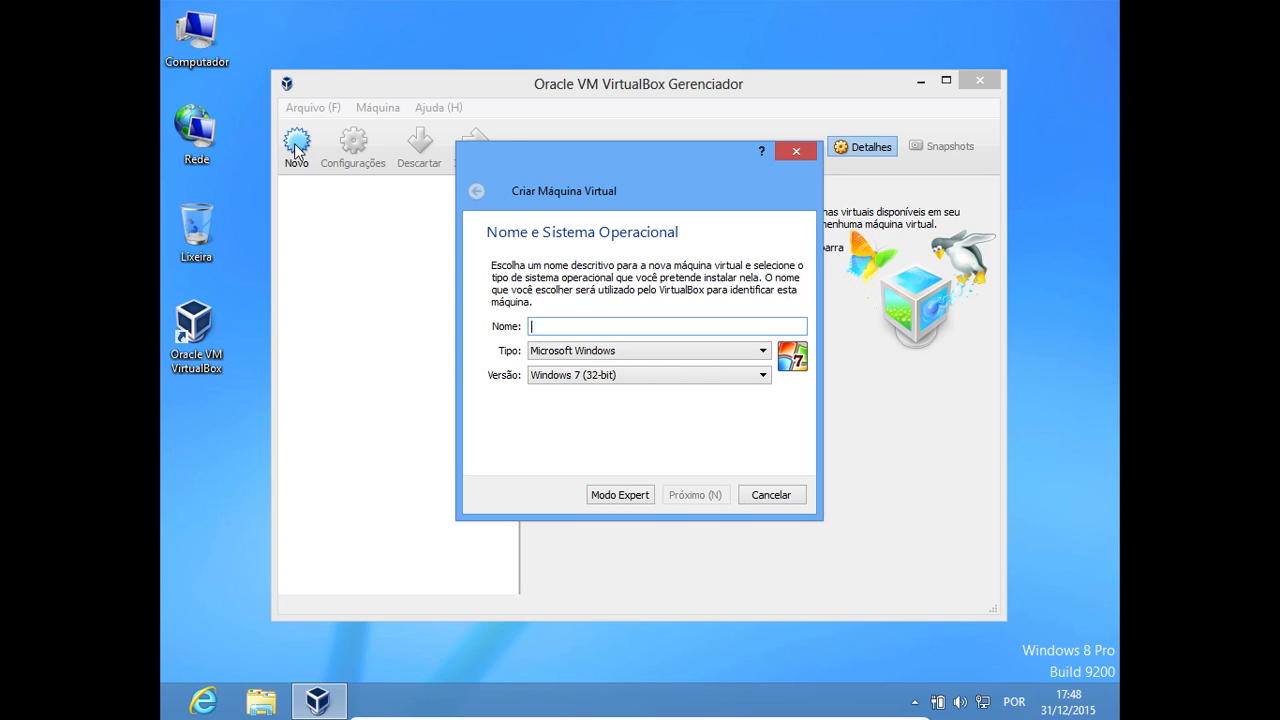
{"action": "type", "text": "W"}
{"action": "key", "text": "BackSpace"}
{"action": "type", "text": "XP"}
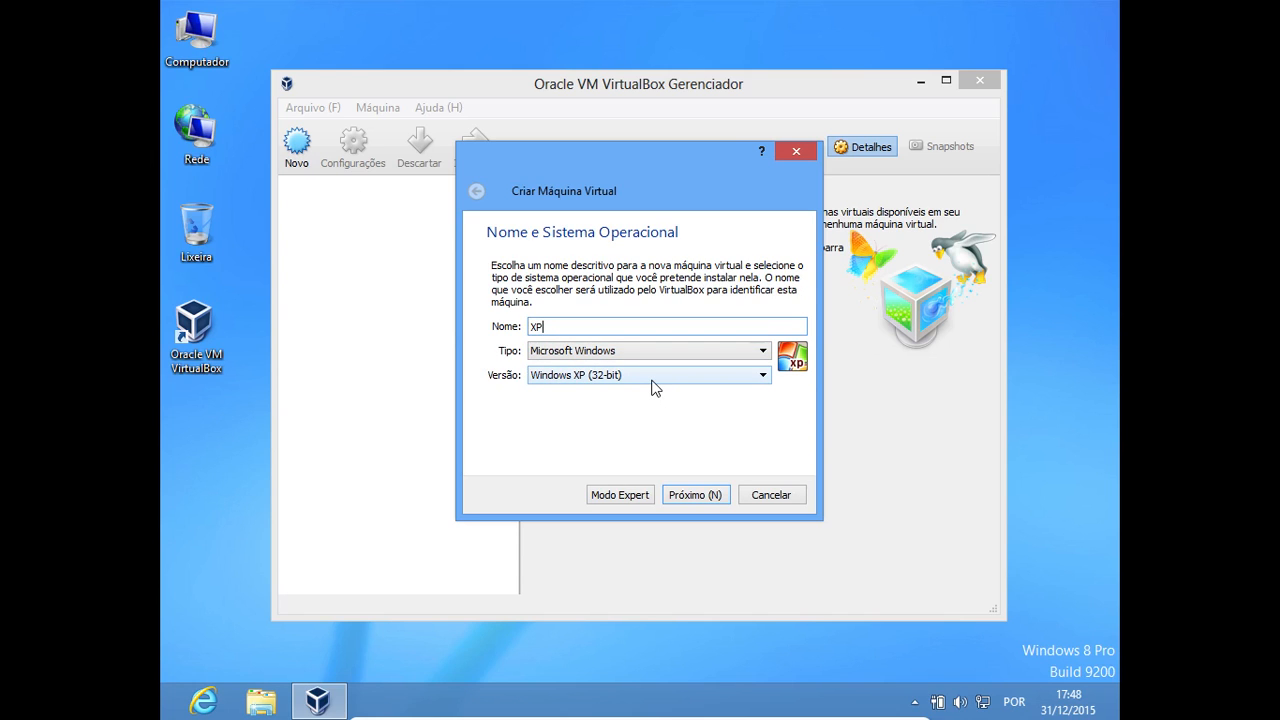
{"action": "key", "text": "BackSpace"}
{"action": "key", "text": "BackSpace"}
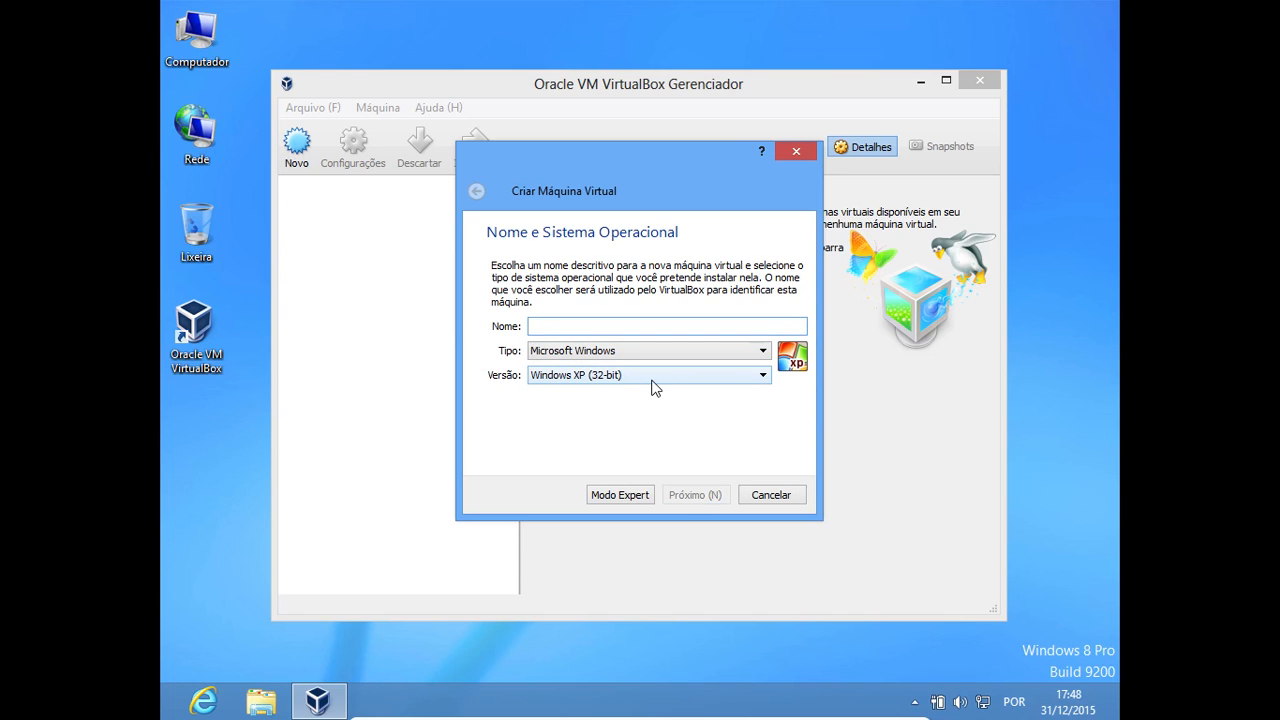
{"action": "type", "text": "Win"}
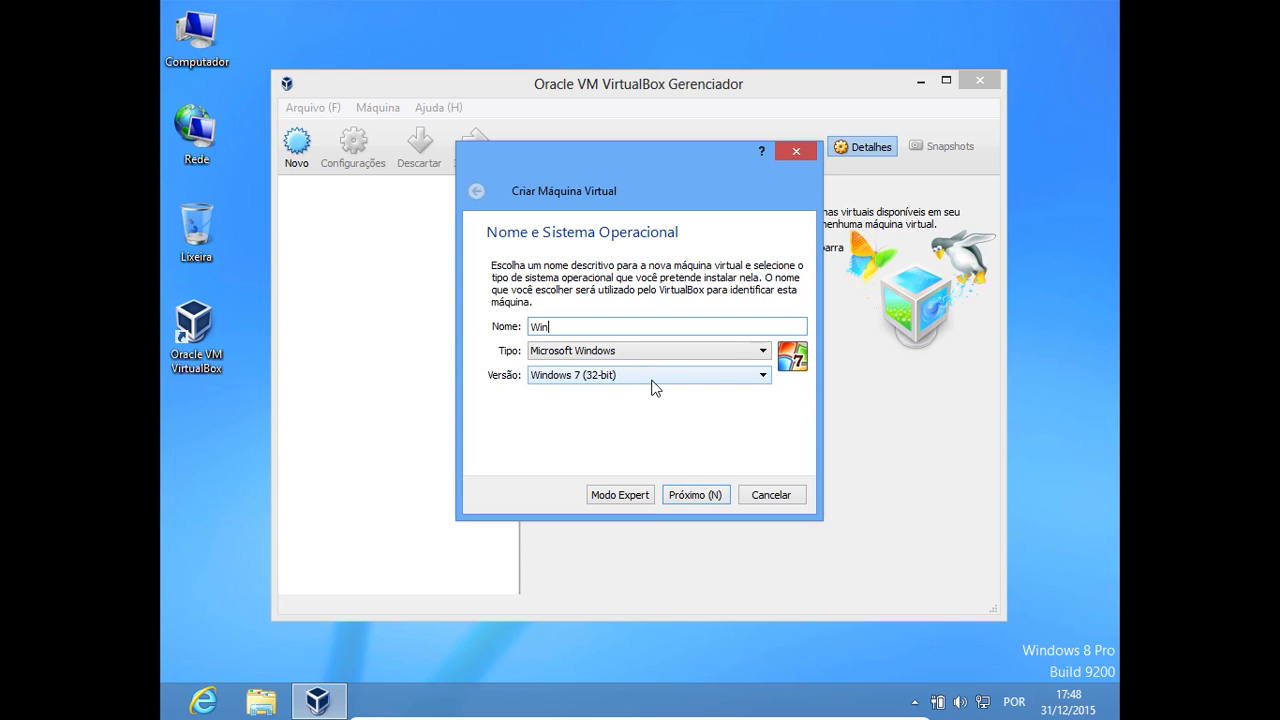
{"action": "type", "text": "8"}
{"action": "key", "text": "BackSpace"}
{"action": "type", "text": "7"}
{"action": "key", "text": "BackSpace"}
{"action": "key", "text": "BackSpace"}
{"action": "key", "text": "BackSpace"}
{"action": "key", "text": "BackSpace"}
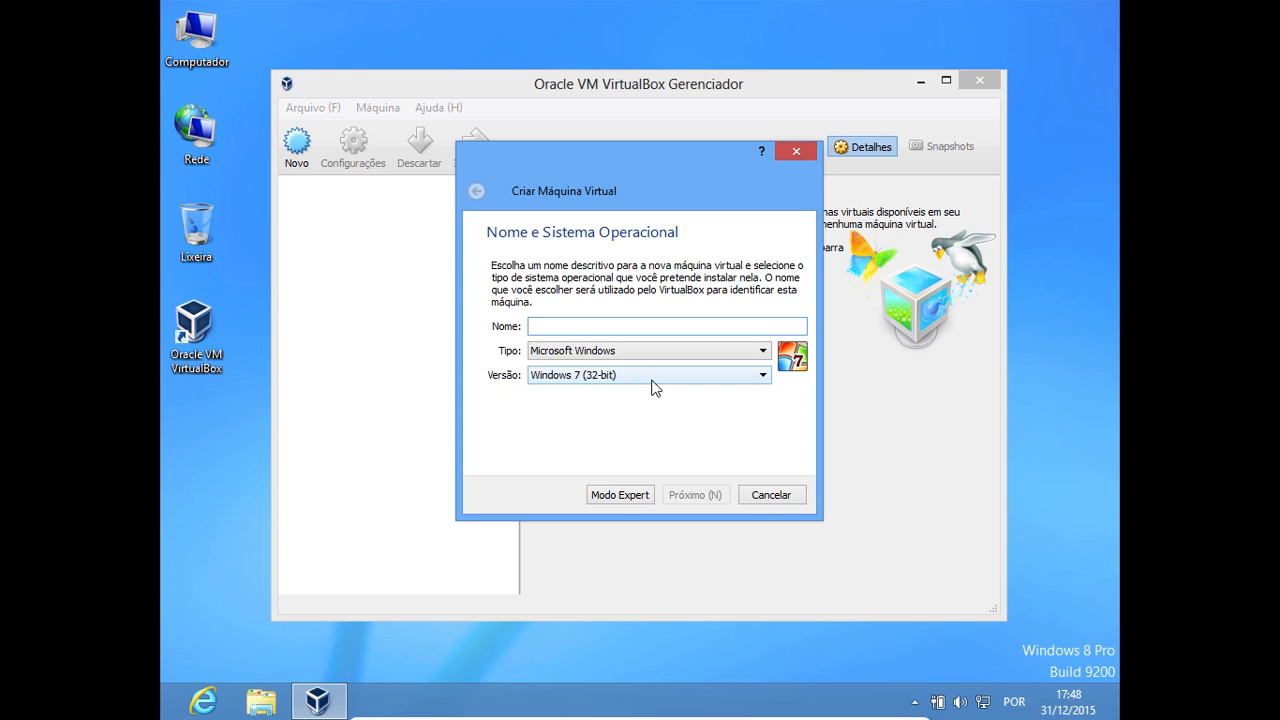
Name the virtual machine WIN7, keep Microsoft Windows with version Windows 7 (32-bit), and continue to the memory size
{"action": "type", "text": "W"}
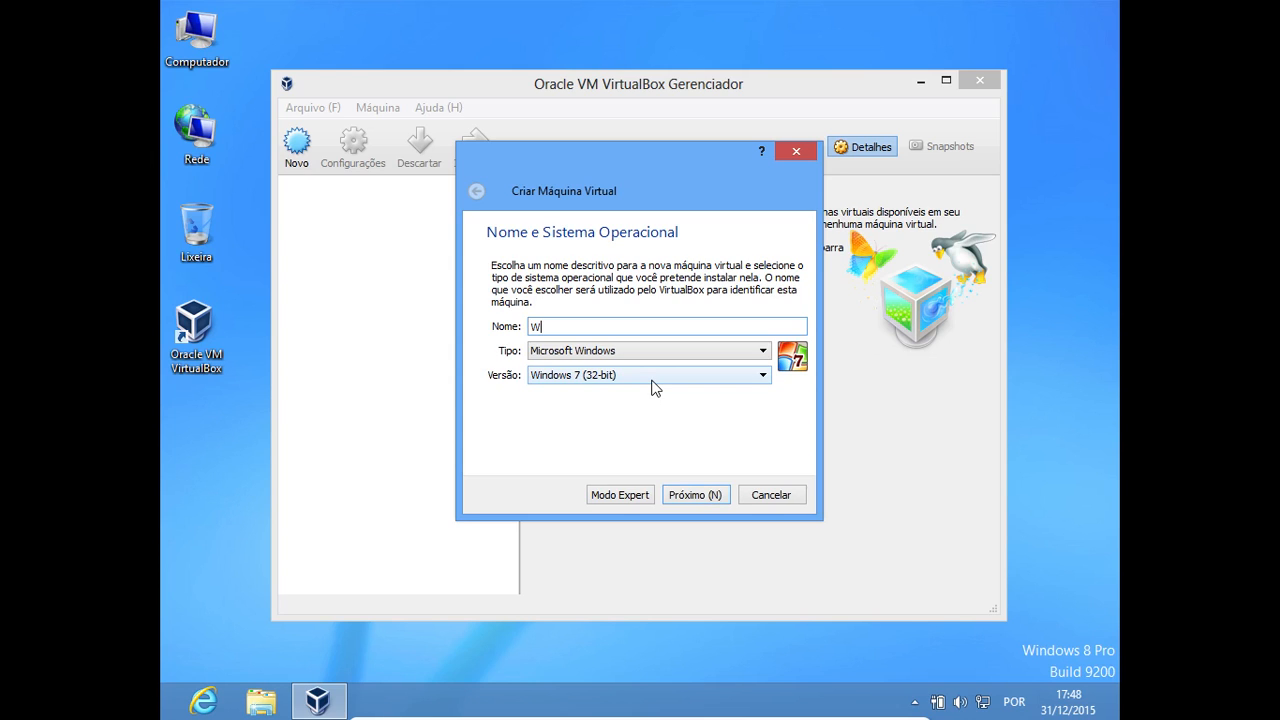
{"action": "type", "text": "IN7"}
{"action": "left_click", "coordinate": [708, 382]}
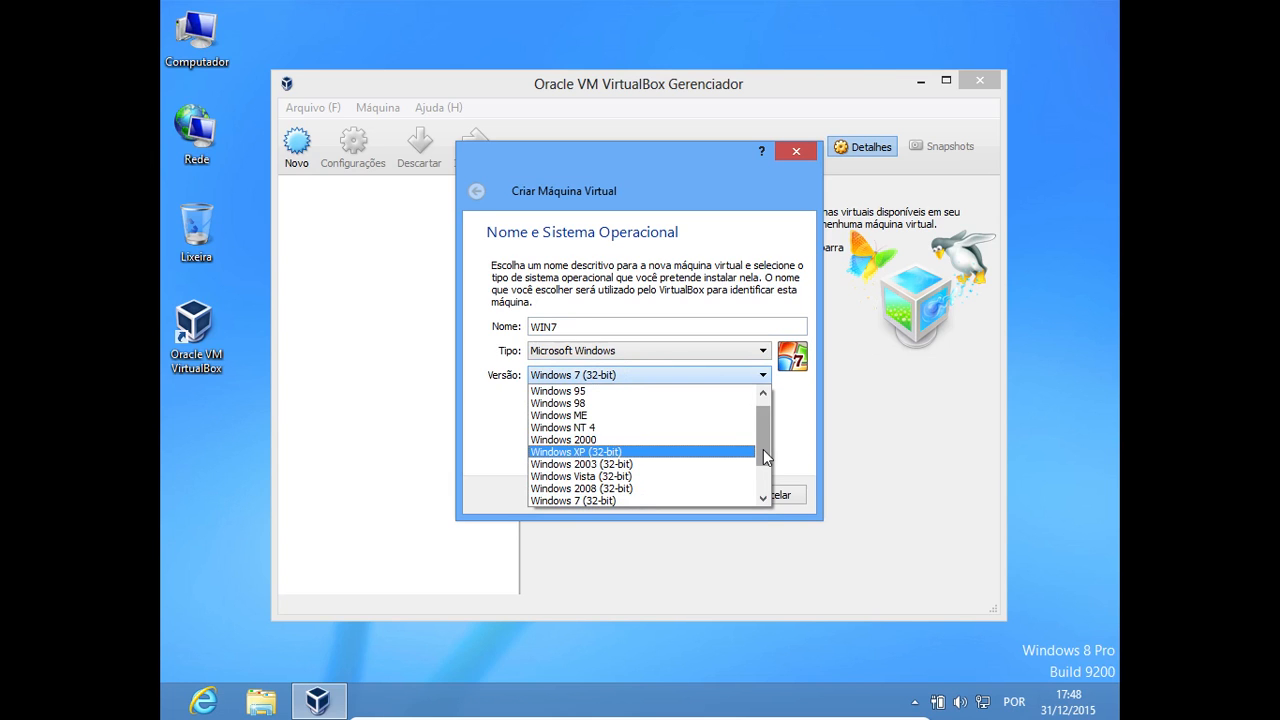
{"action": "left_click_drag", "start_coordinate": [763, 449], "coordinate": [760, 422]}
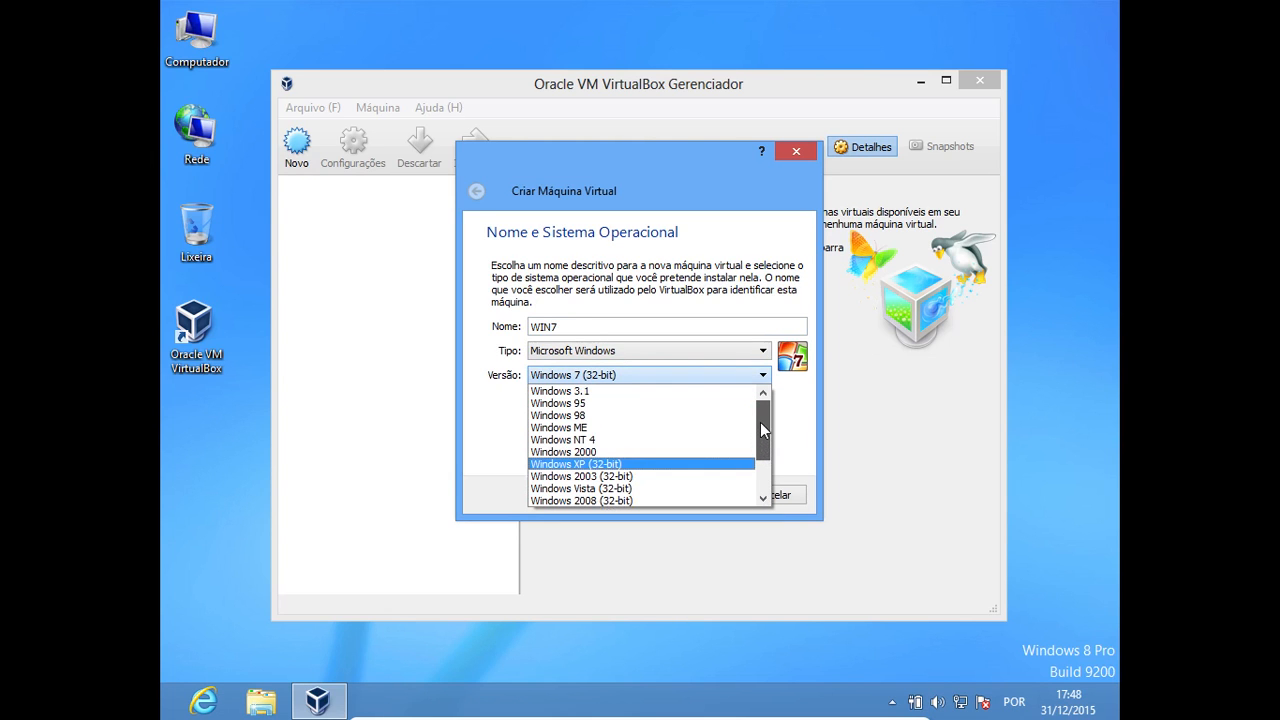
{"action": "left_click", "coordinate": [656, 380]}
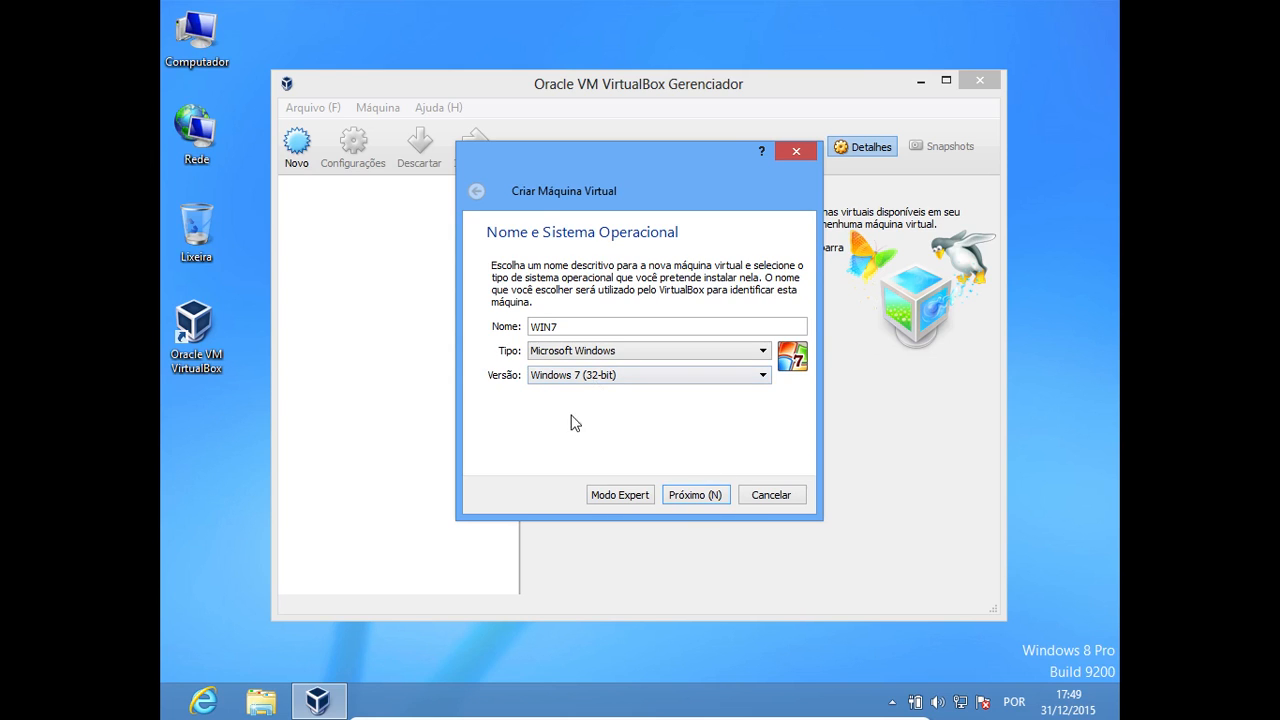
{"action": "left_click", "coordinate": [697, 494]}
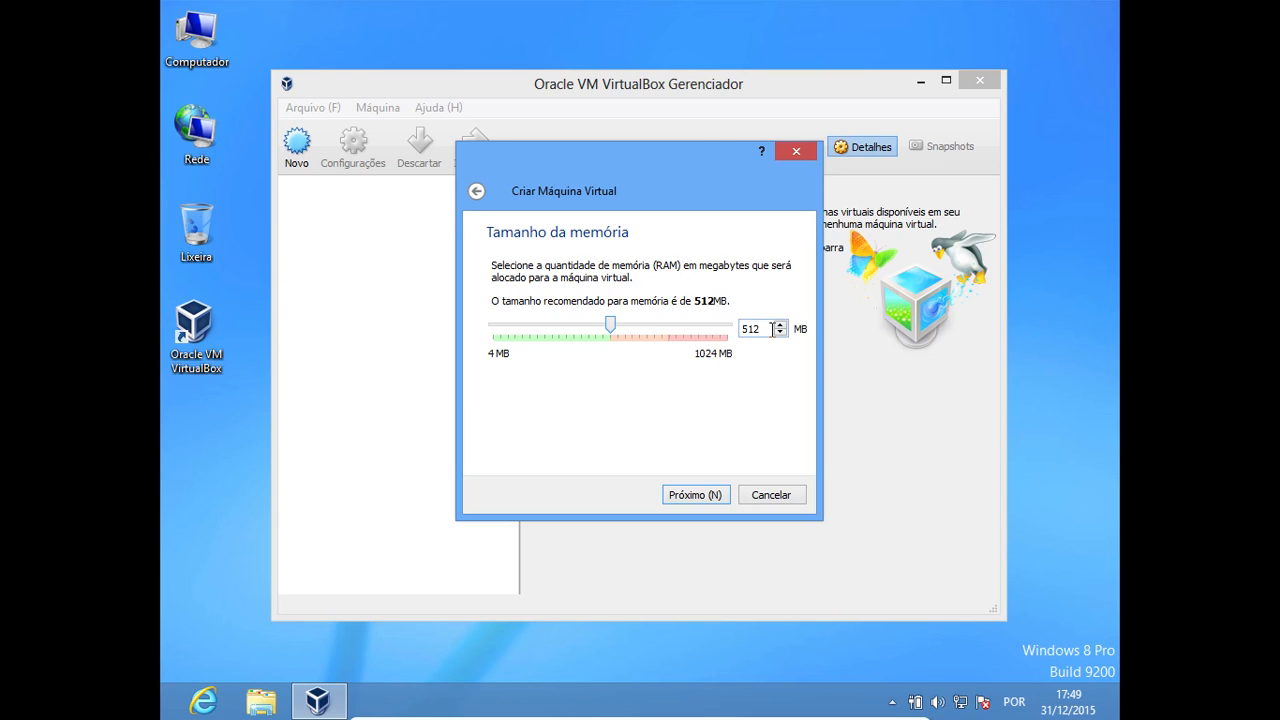
{"action": "left_click_drag", "start_coordinate": [772, 330], "coordinate": [736, 330]}
{"action": "type", "text": "1024"}
{"action": "left_click", "coordinate": [544, 334]}
{"action": "mouse_move", "coordinate": [720, 334]}
{"action": "left_mouse_down"}
{"action": "mouse_move", "coordinate": [672, 340]}
{"action": "mouse_move", "coordinate": [726, 329]}
{"action": "left_mouse_up"}
Set the WIN7 machine's memory to 700 MB and continue to the hard disk options
{"action": "left_click", "coordinate": [757, 330]}
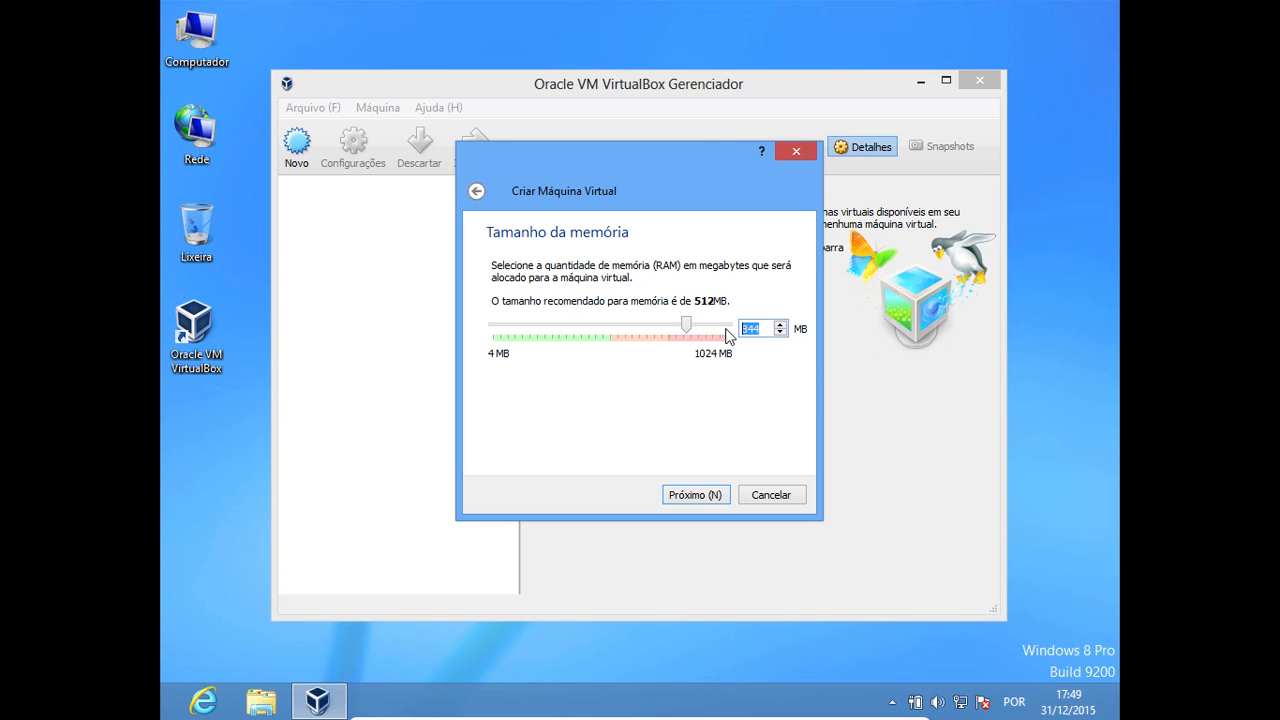
{"action": "type", "text": "700"}
{"action": "left_click", "coordinate": [684, 496]}
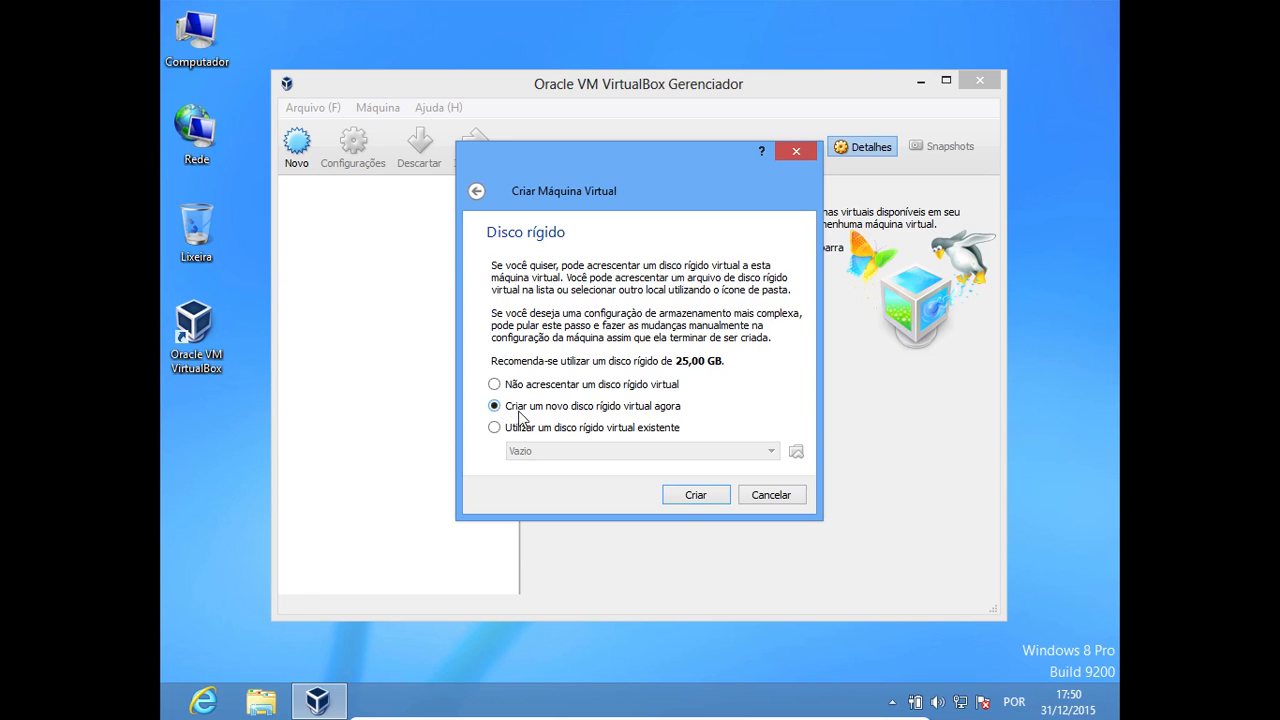
Choose to create a new VDI virtual hard disk for WIN7 with dynamically allocated storage
{"action": "left_click", "coordinate": [696, 497]}
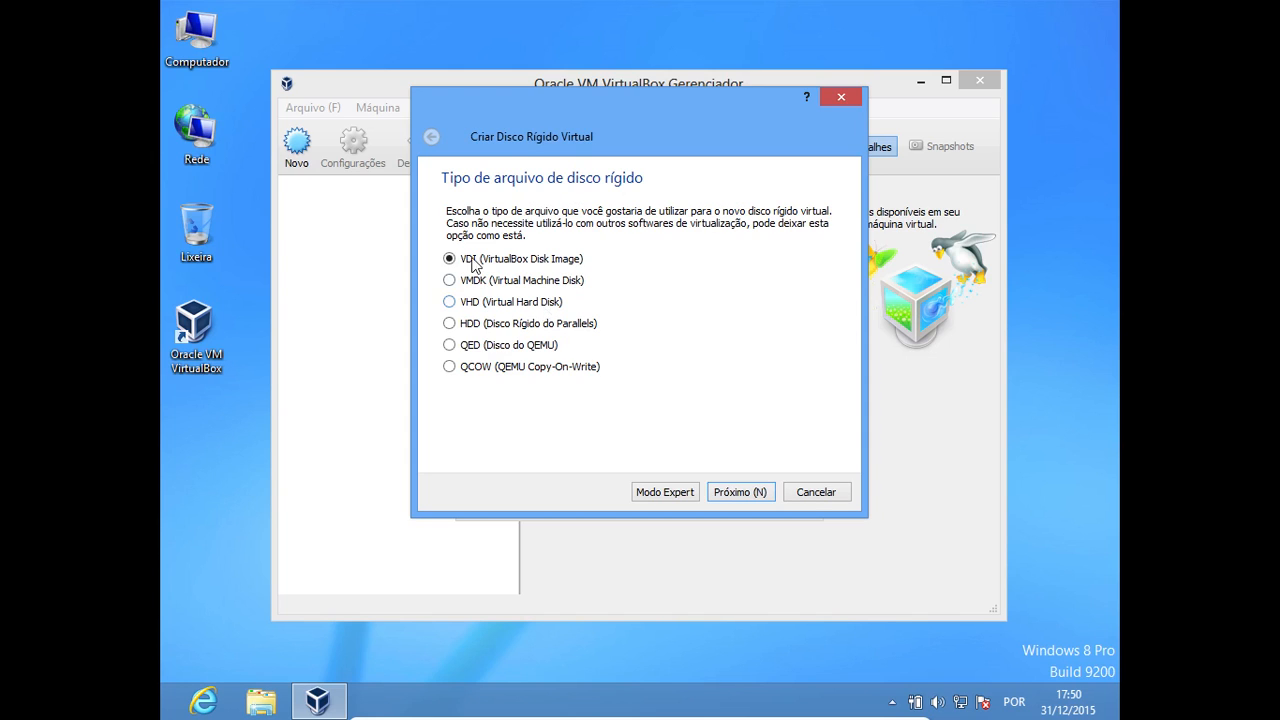
{"action": "left_click", "coordinate": [742, 490]}
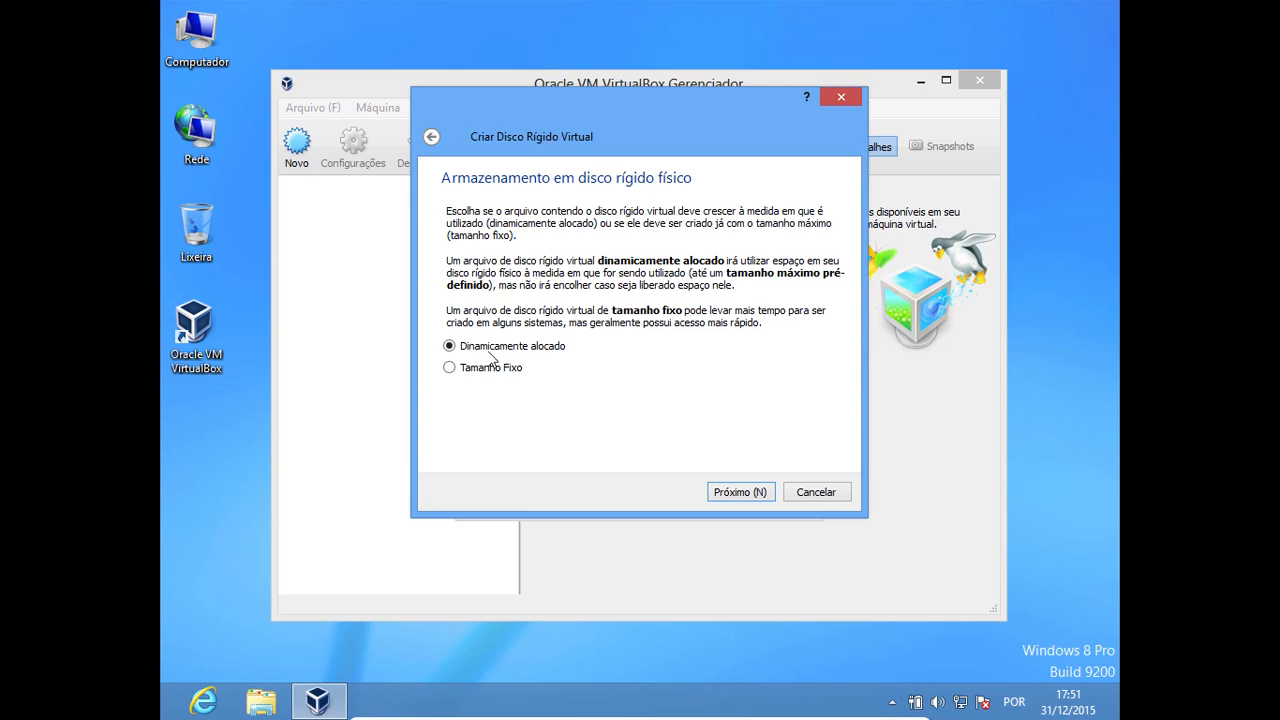
{"action": "left_click", "coordinate": [450, 368]}
{"action": "left_click", "coordinate": [458, 352]}
{"action": "left_click", "coordinate": [448, 368]}
{"action": "left_click", "coordinate": [449, 369]}
{"action": "left_click", "coordinate": [456, 352]}
{"action": "left_click", "coordinate": [740, 492]}
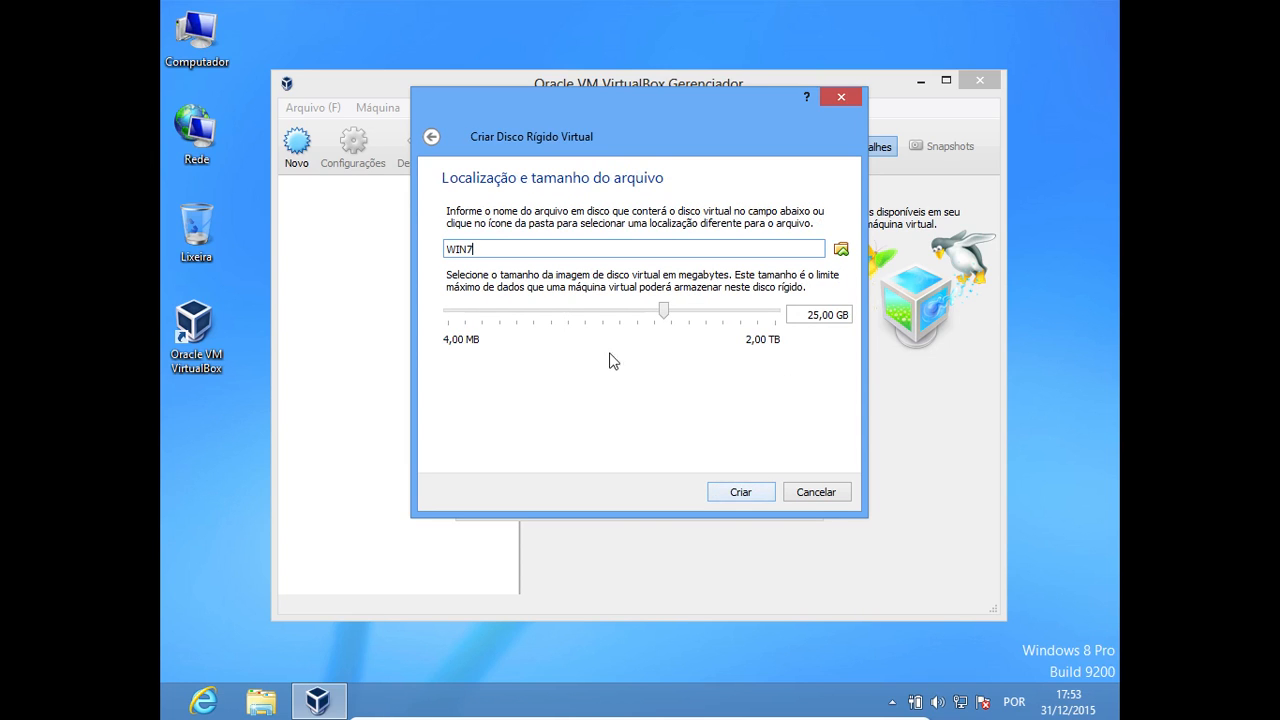
Set the WIN7 virtual disk size to 10 GB and create the disk
{"action": "left_click", "coordinate": [816, 315]}
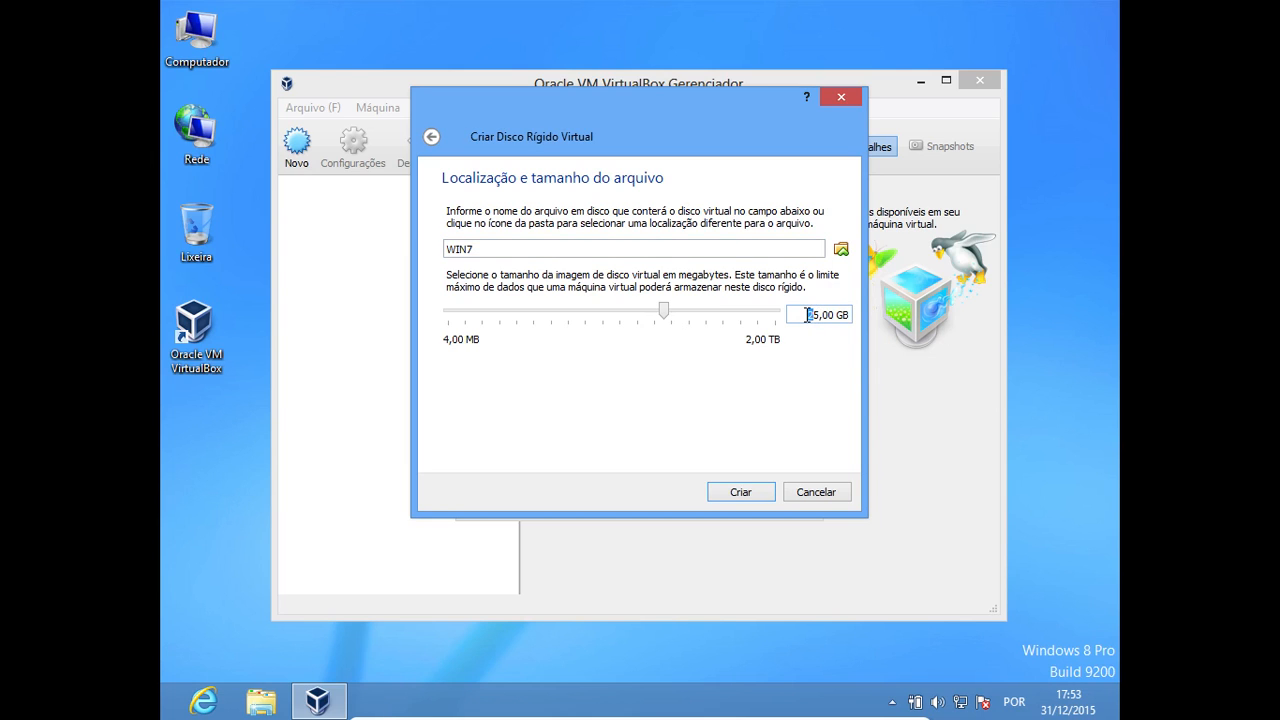
{"action": "key", "text": "BackSpace"}
{"action": "key", "text": "BackSpace"}
{"action": "type", "text": "5"}
{"action": "key", "text": "BackSpace"}
{"action": "type", "text": "10"}
{"action": "left_click", "coordinate": [737, 492]}
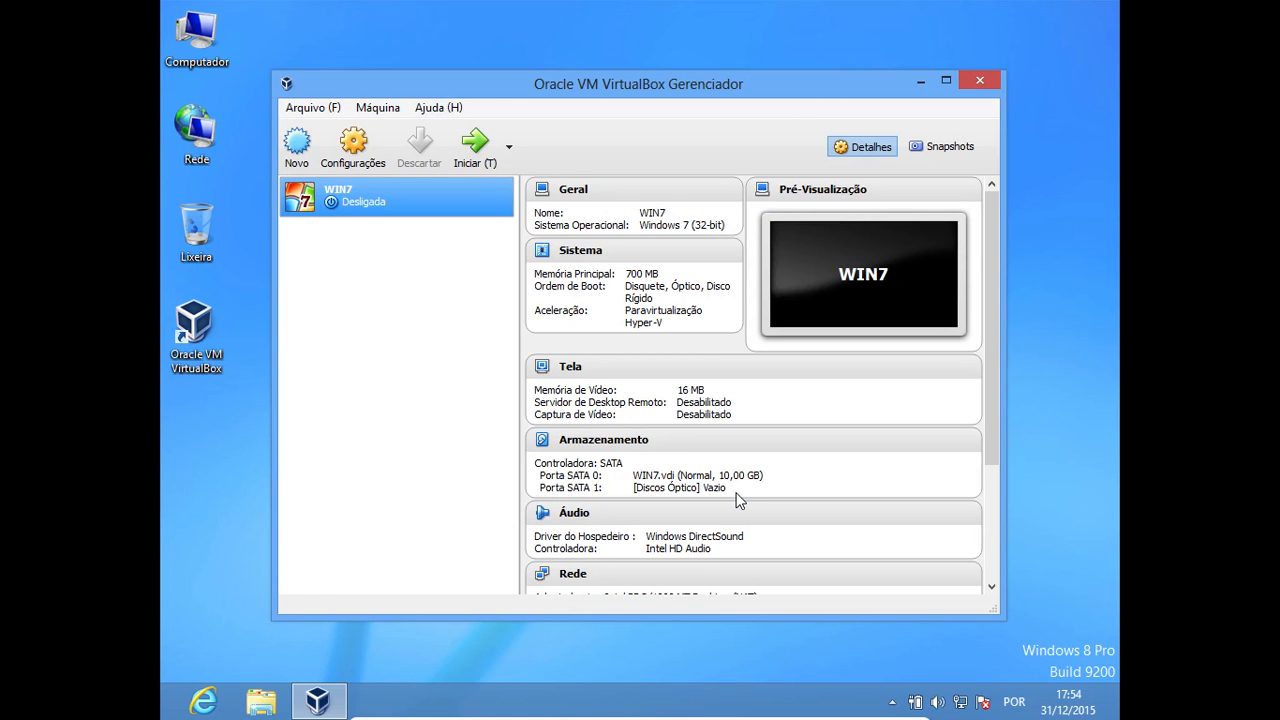
Start another new virtual machine named SRV01 and set its operating system type to Linux
{"action": "left_click", "coordinate": [298, 142]}
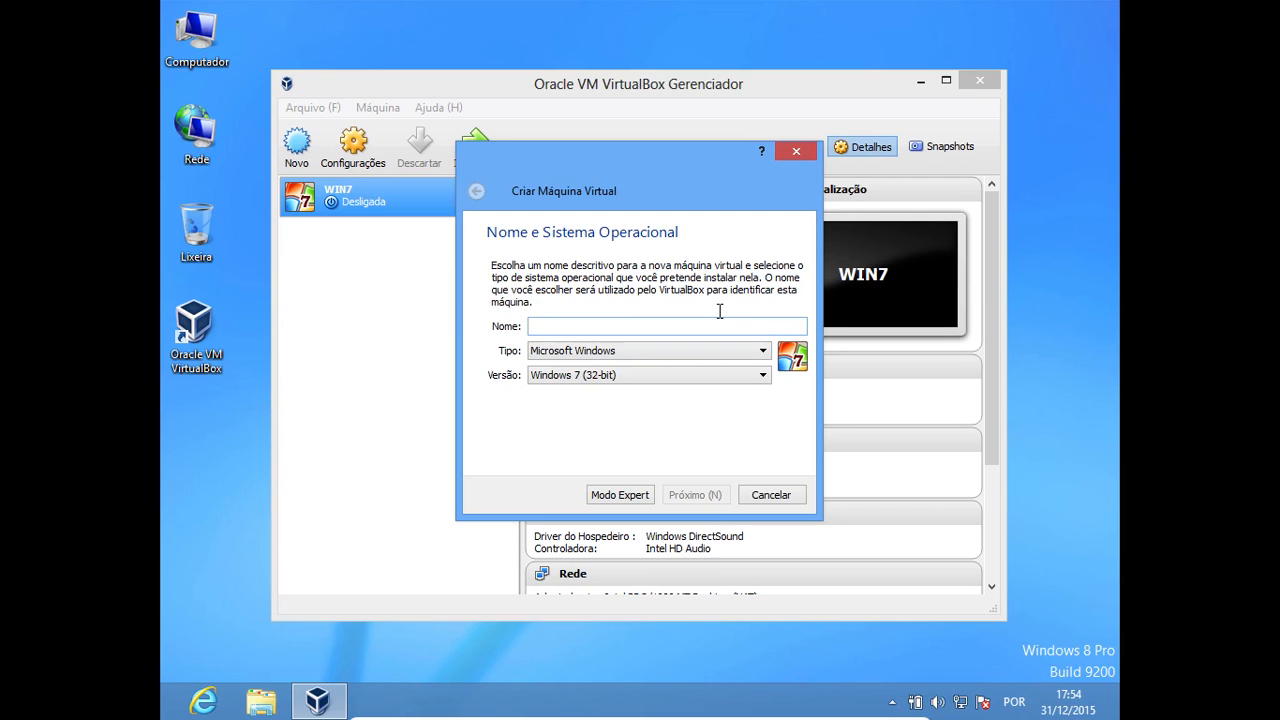
{"action": "type", "text": "SRV"}
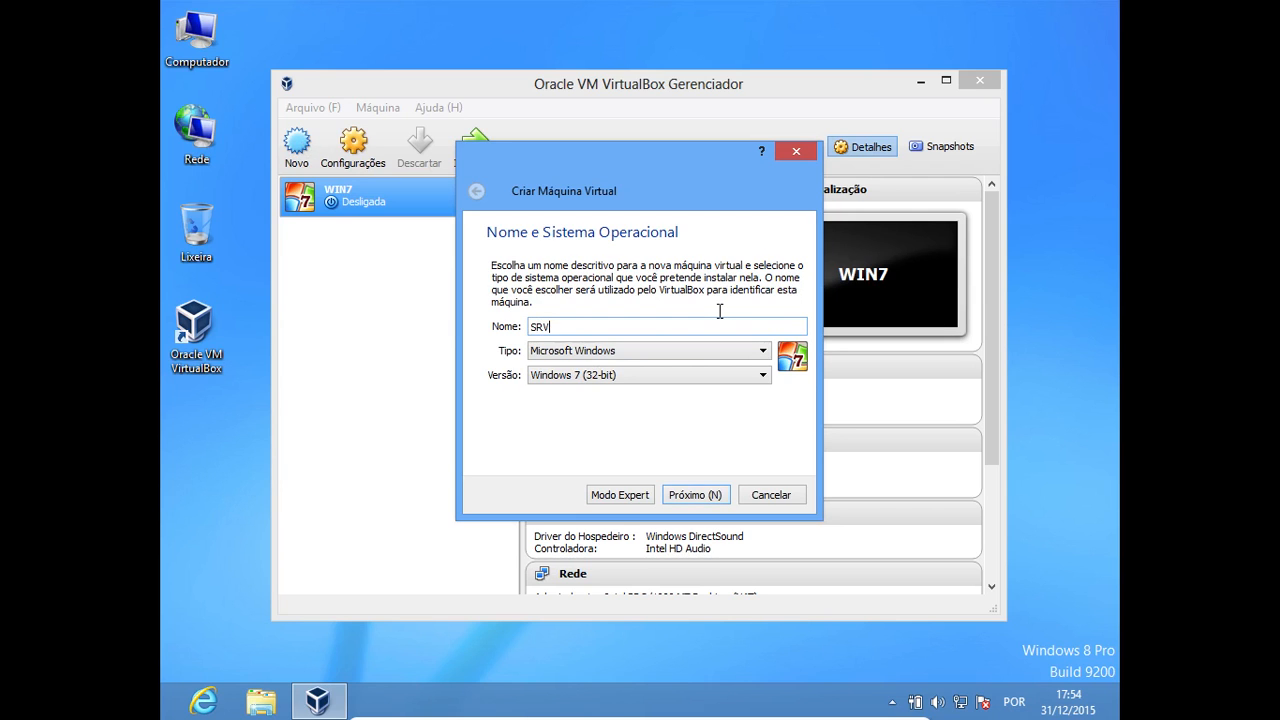
{"action": "type", "text": "01"}
{"action": "left_click", "coordinate": [677, 350]}
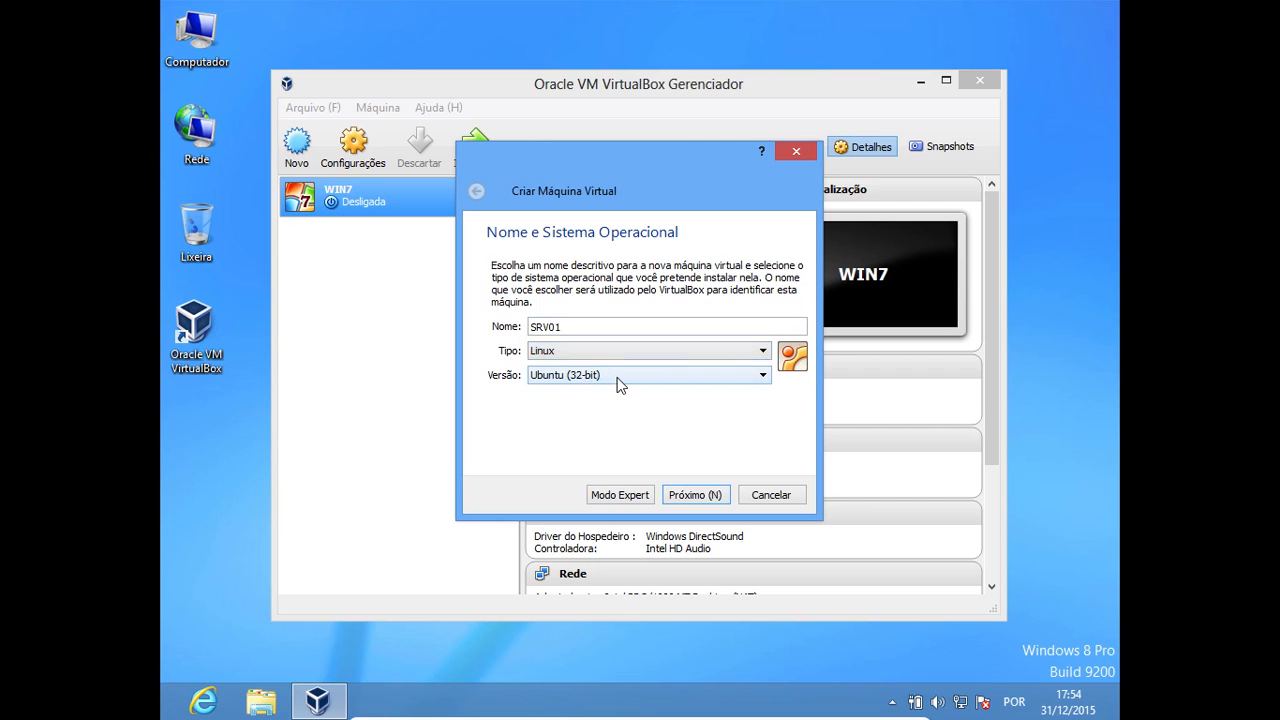
{"action": "left_click", "coordinate": [612, 375]}
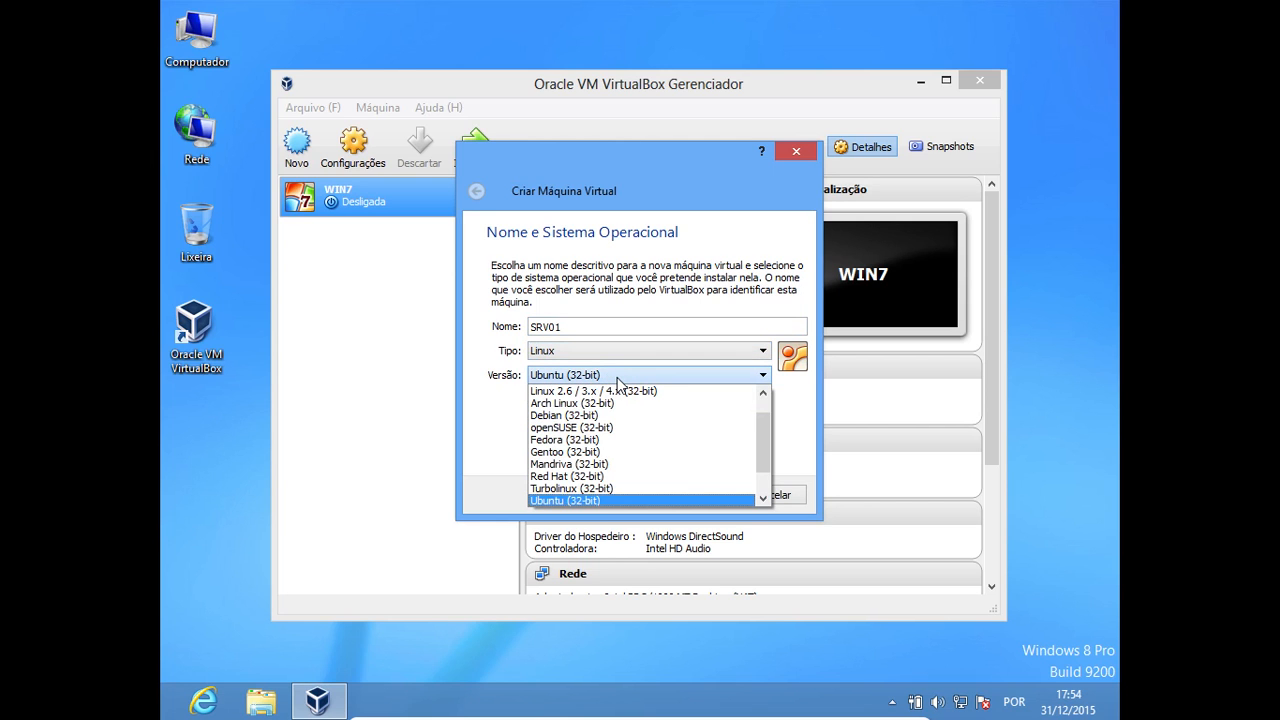
{"action": "left_click", "coordinate": [584, 464]}
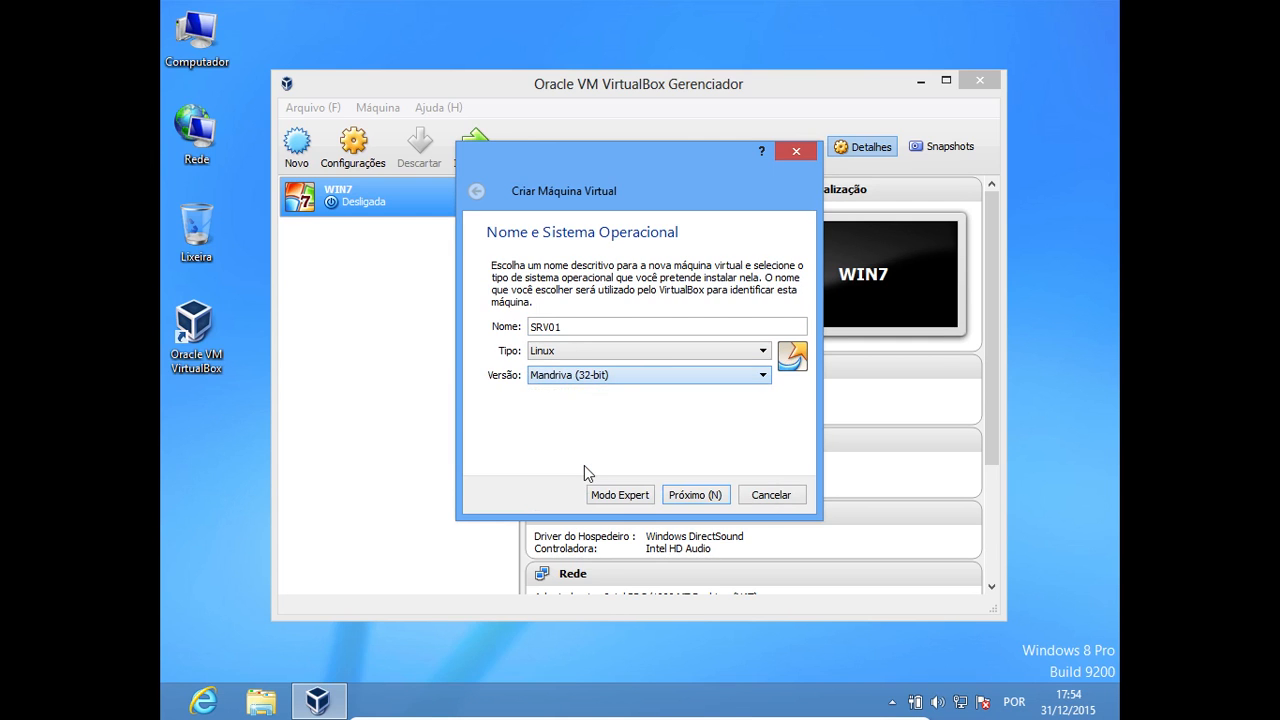
{"action": "left_click", "coordinate": [684, 376]}
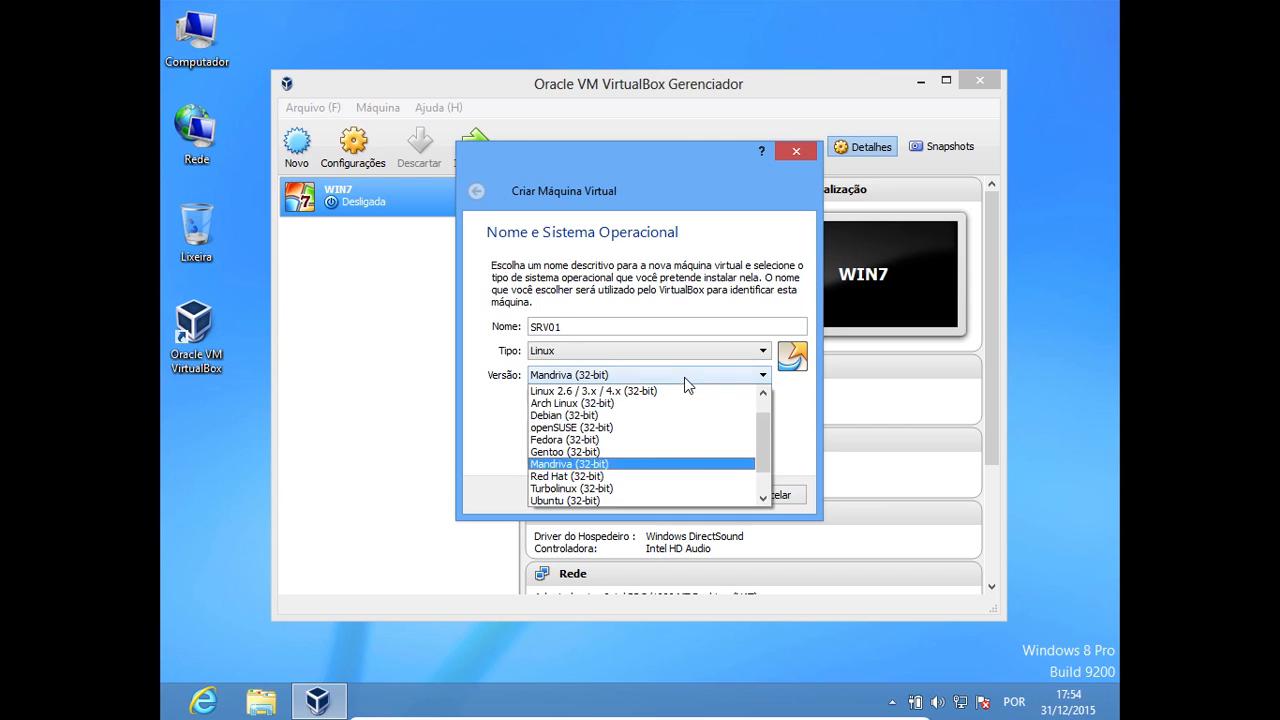
{"action": "left_click", "coordinate": [601, 440]}
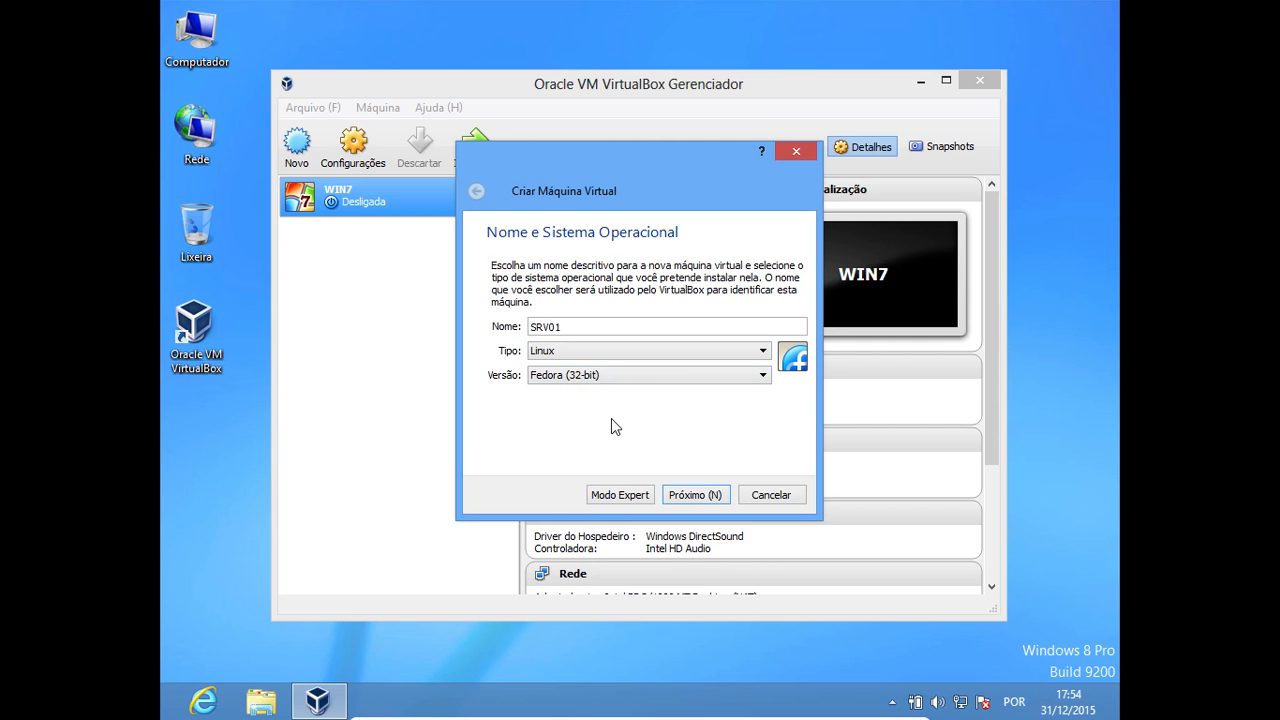
Set the SRV01 machine's version to Red Hat (32-bit) and continue to the memory size
{"action": "left_click", "coordinate": [726, 384]}
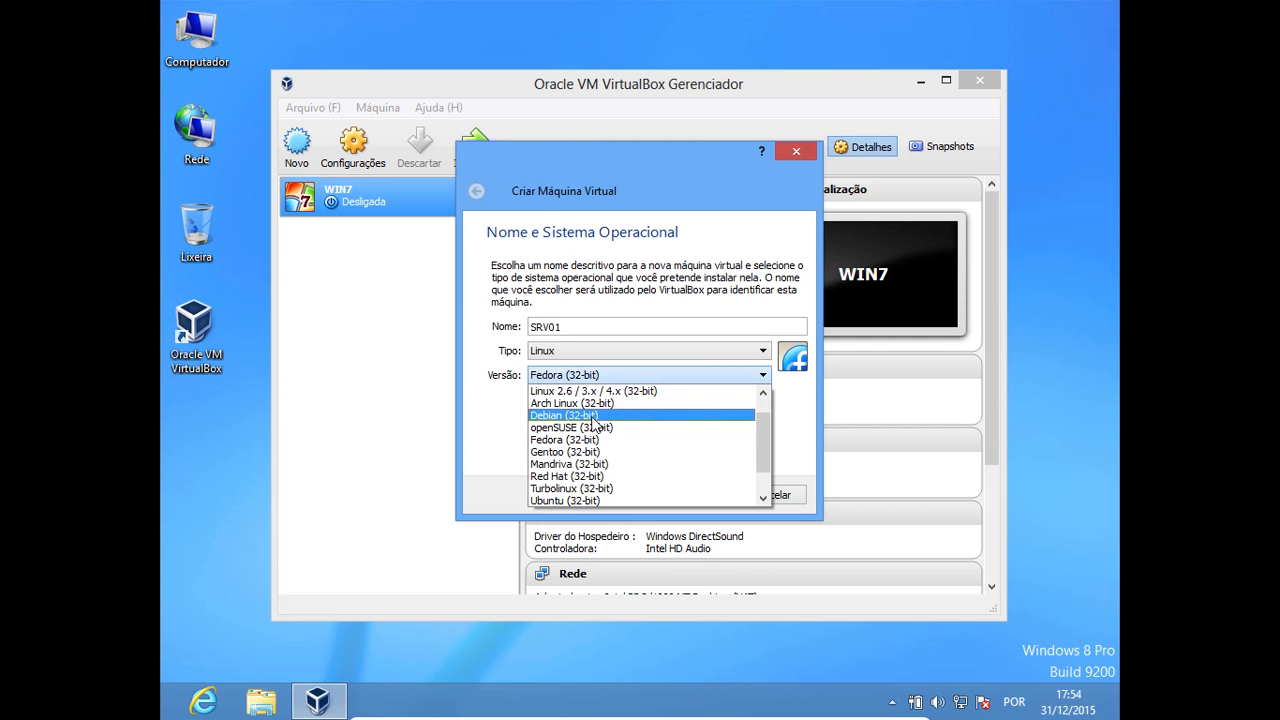
{"action": "left_click", "coordinate": [592, 476]}
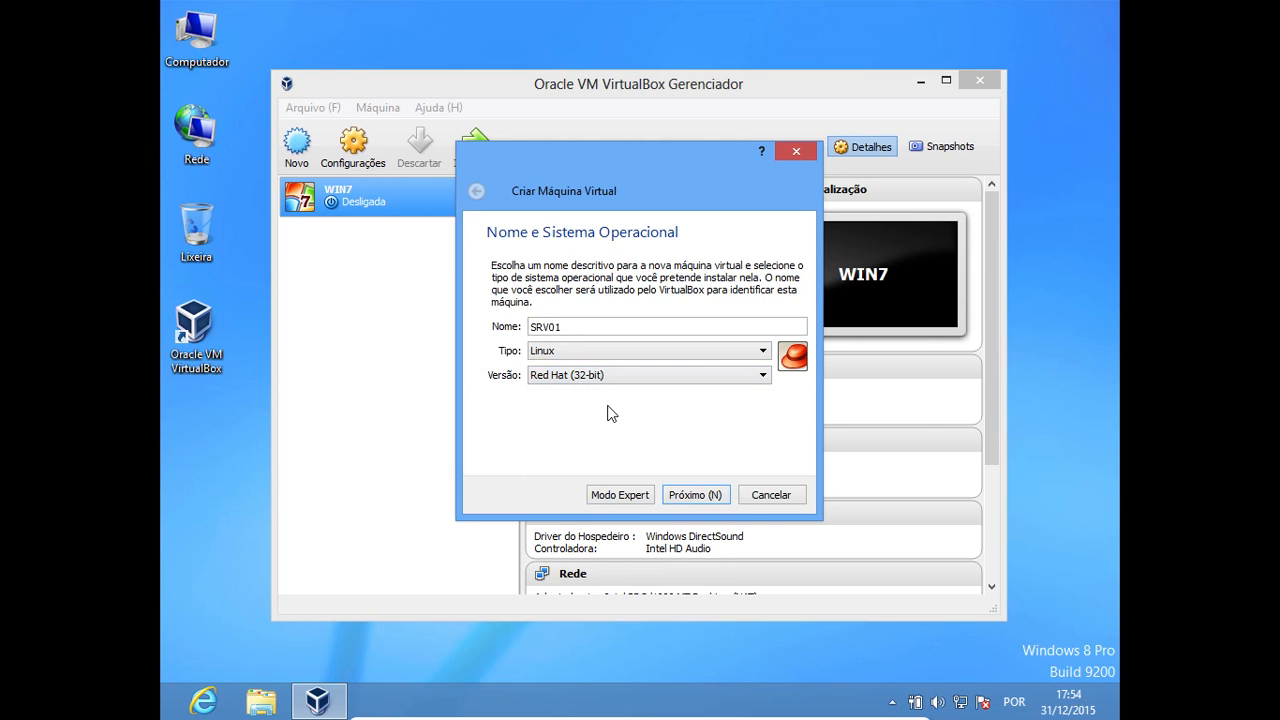
{"action": "left_click", "coordinate": [691, 495]}
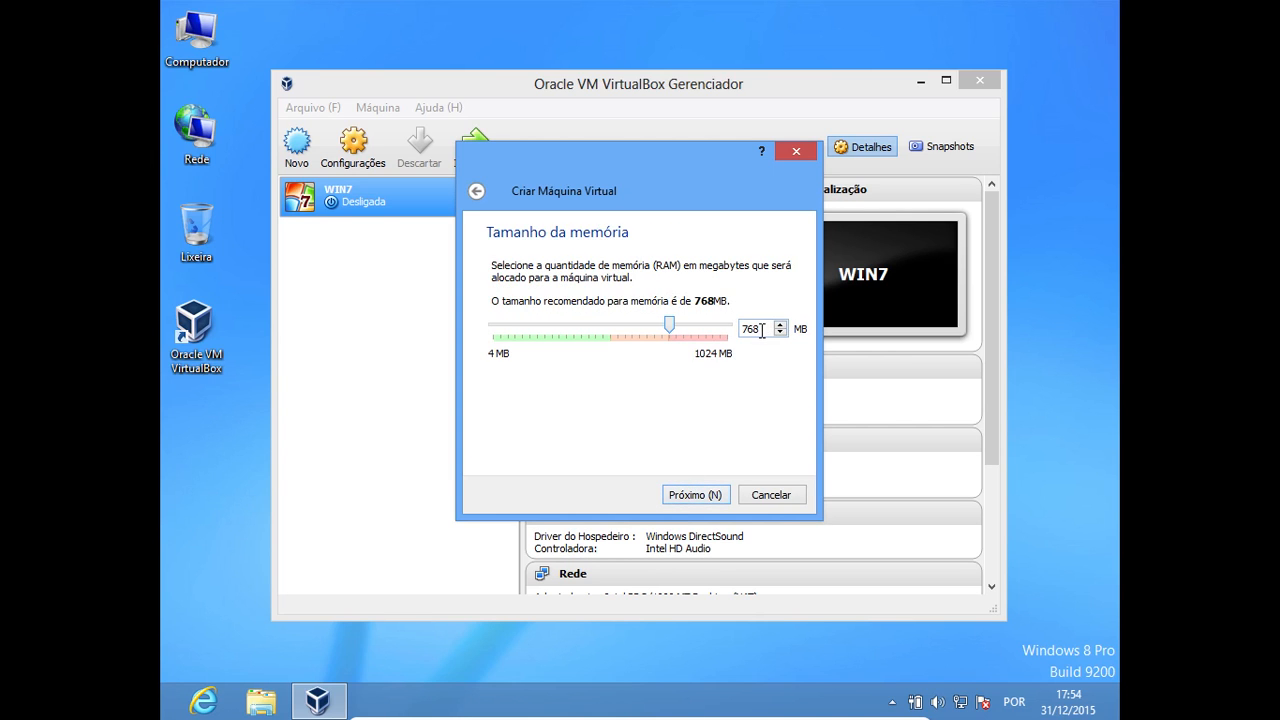
Accept 768 MB of memory for SRV01 and create the machine with a new dynamically allocated 8 GB VDI disk
{"action": "left_click", "coordinate": [691, 495]}
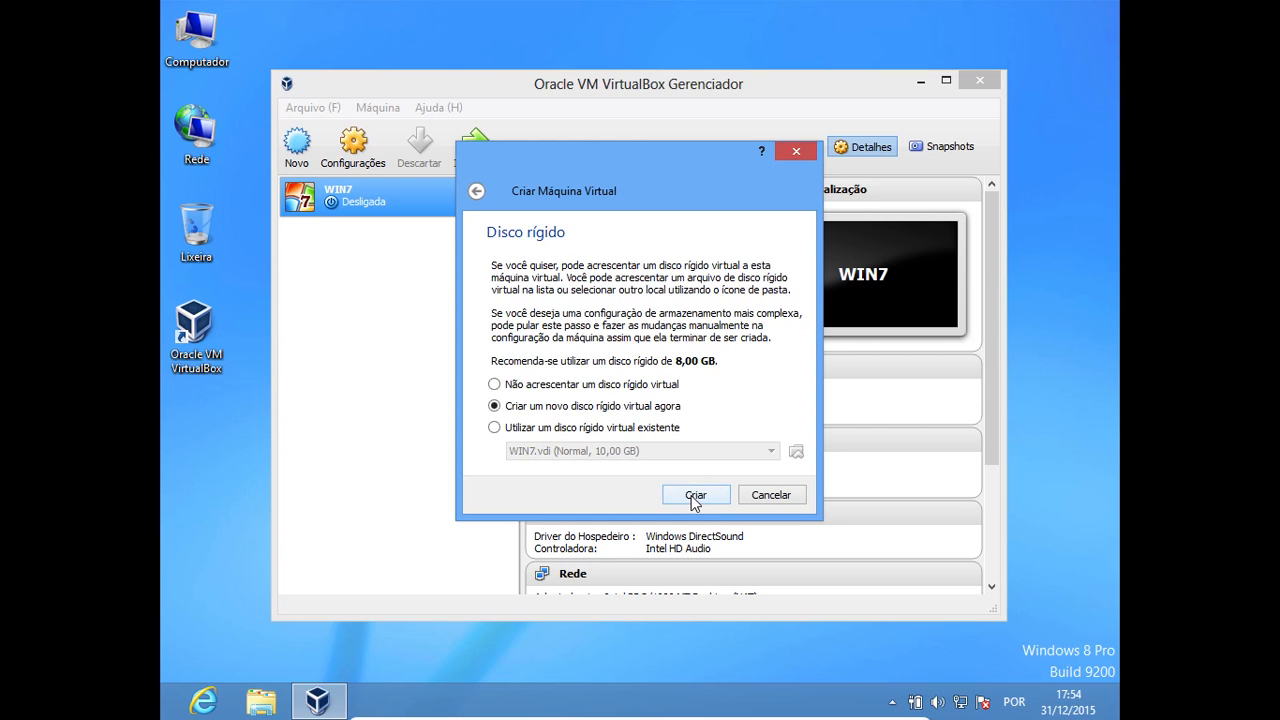
{"action": "left_click", "coordinate": [700, 495]}
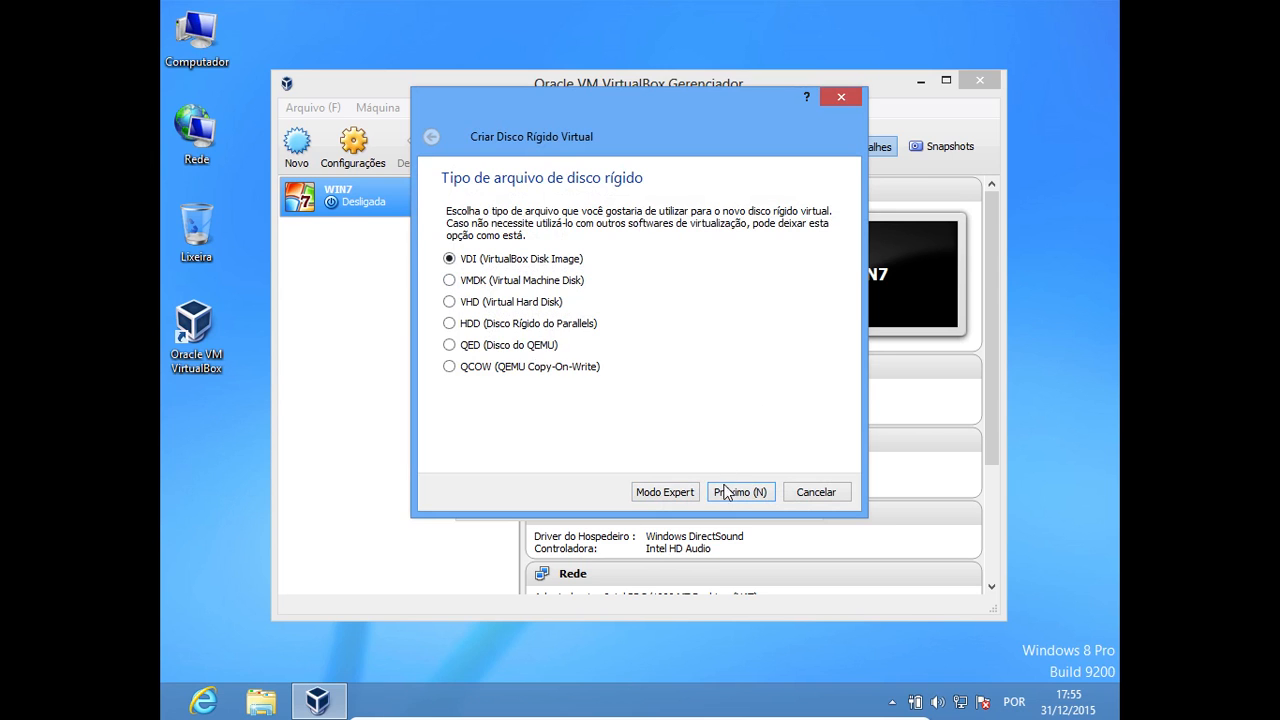
{"action": "left_click", "coordinate": [728, 493]}
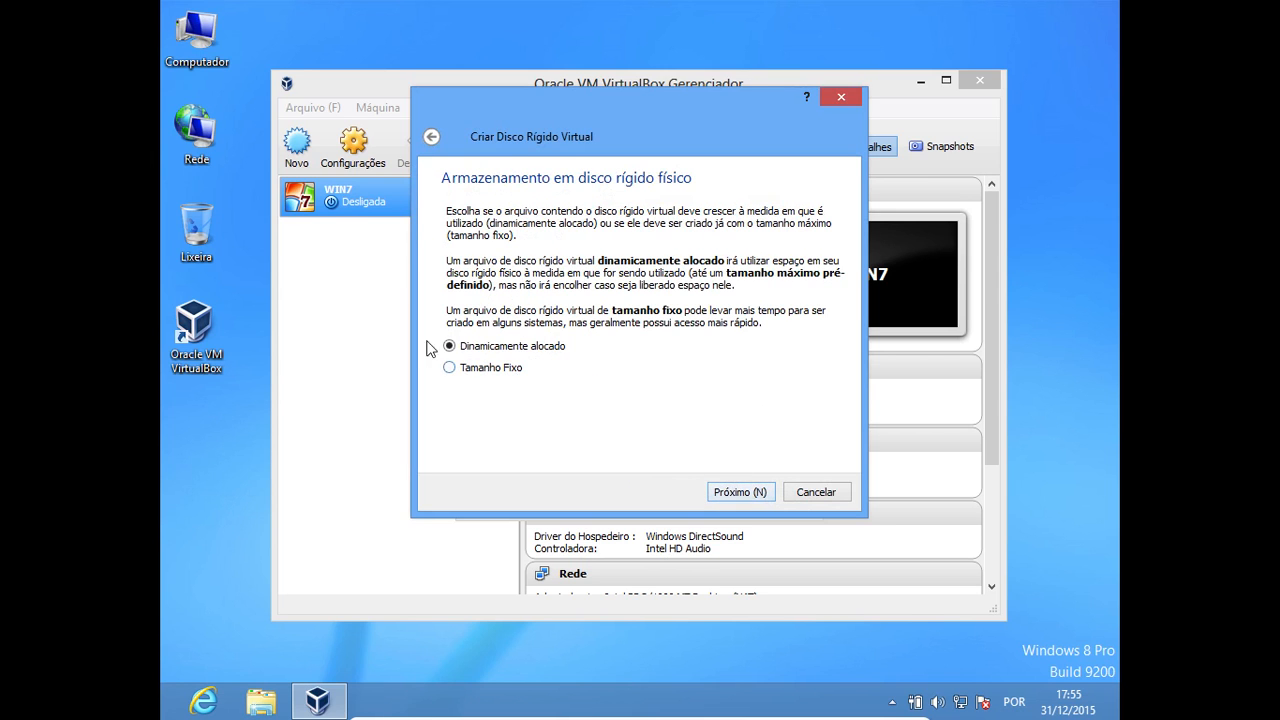
{"action": "left_click", "coordinate": [750, 496]}
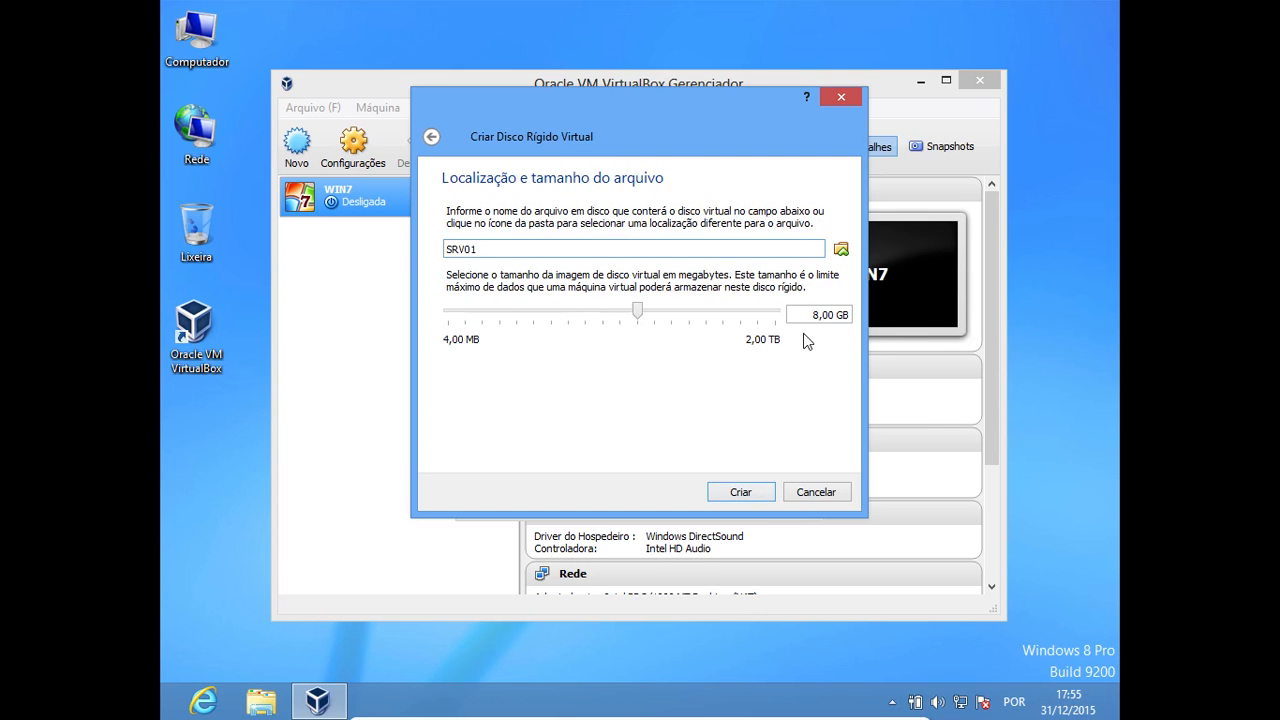
{"action": "left_click", "coordinate": [741, 493]}
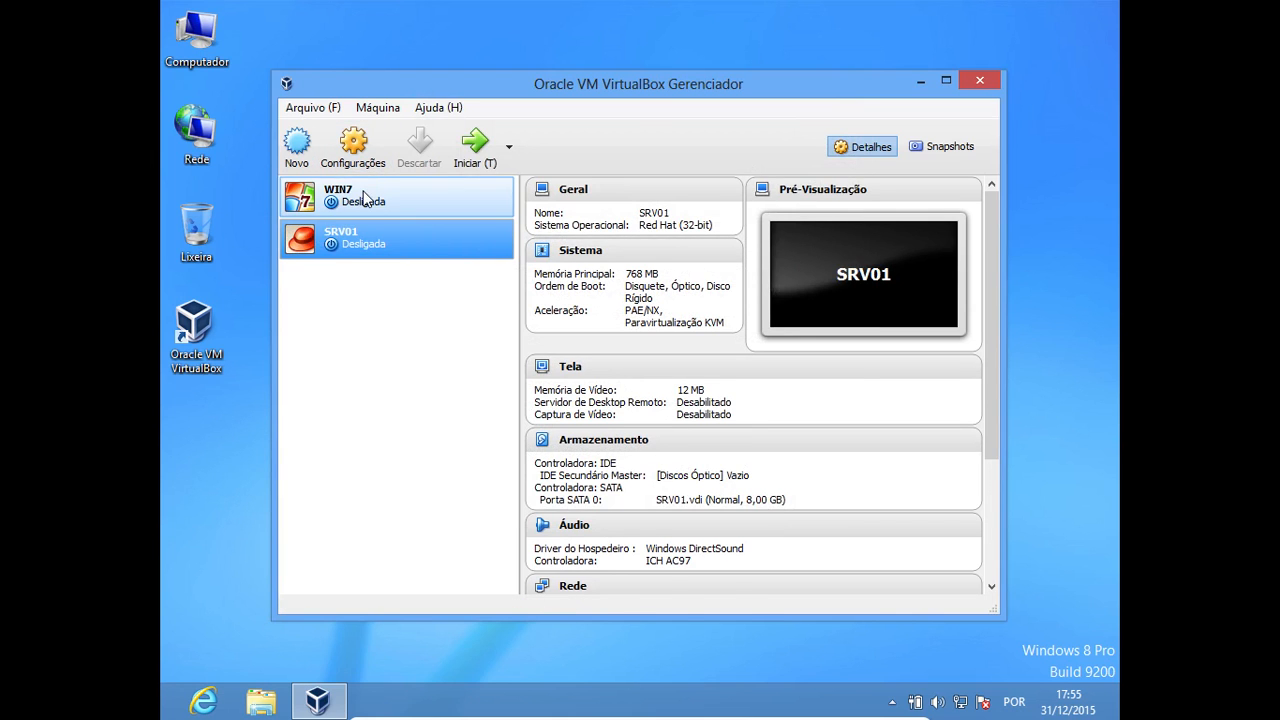
{"action": "left_click", "coordinate": [363, 195]}
{"action": "left_click", "coordinate": [359, 235]}
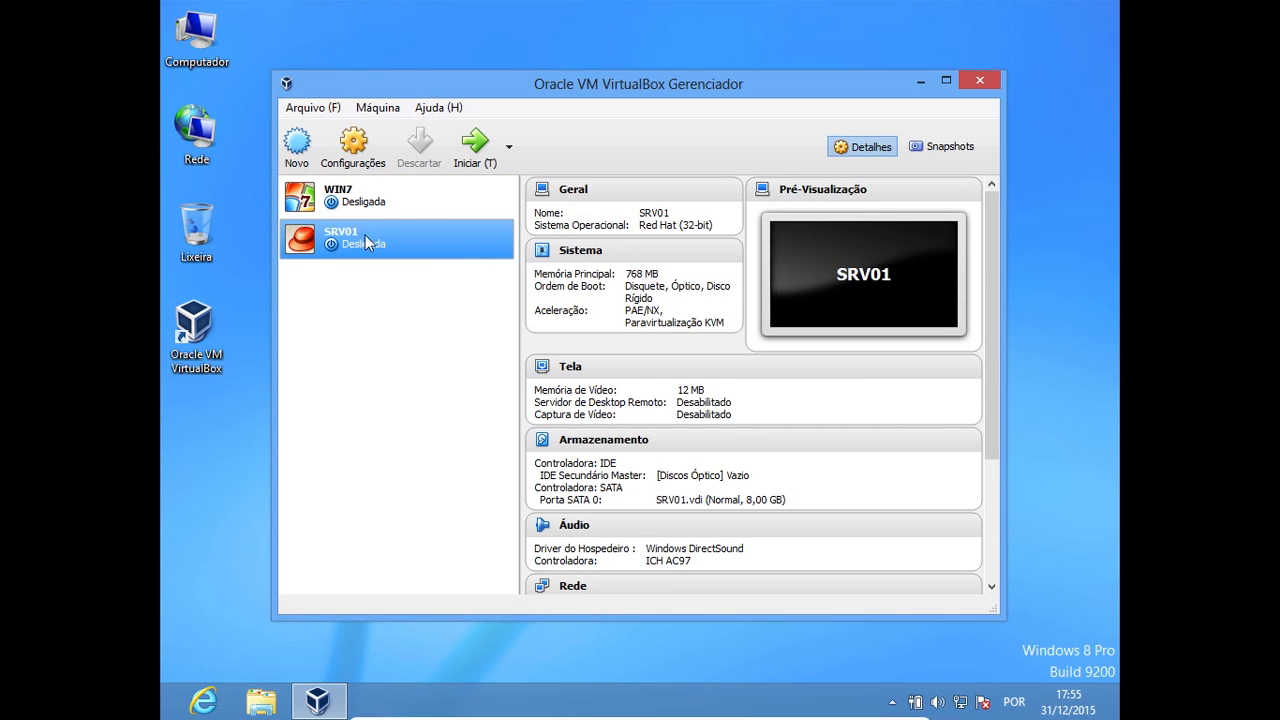
Start another new virtual machine and name it SRV02
{"action": "left_click", "coordinate": [296, 148]}
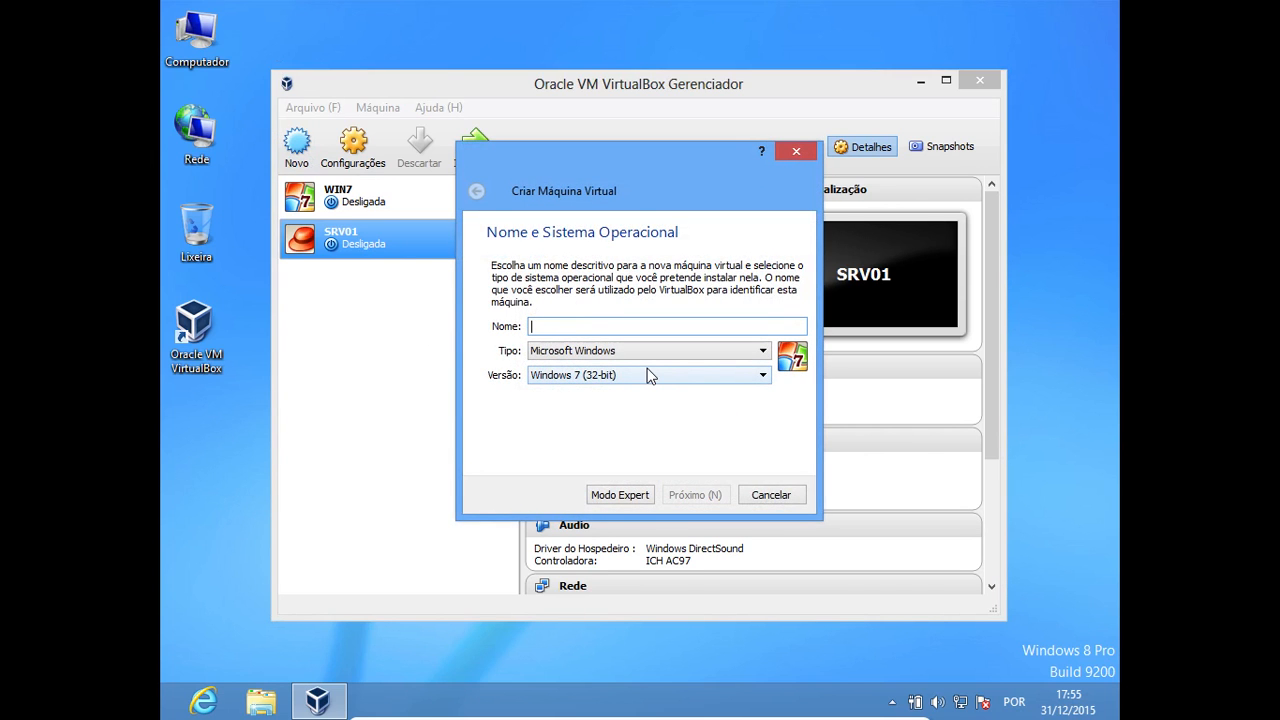
{"action": "type", "text": "S"}
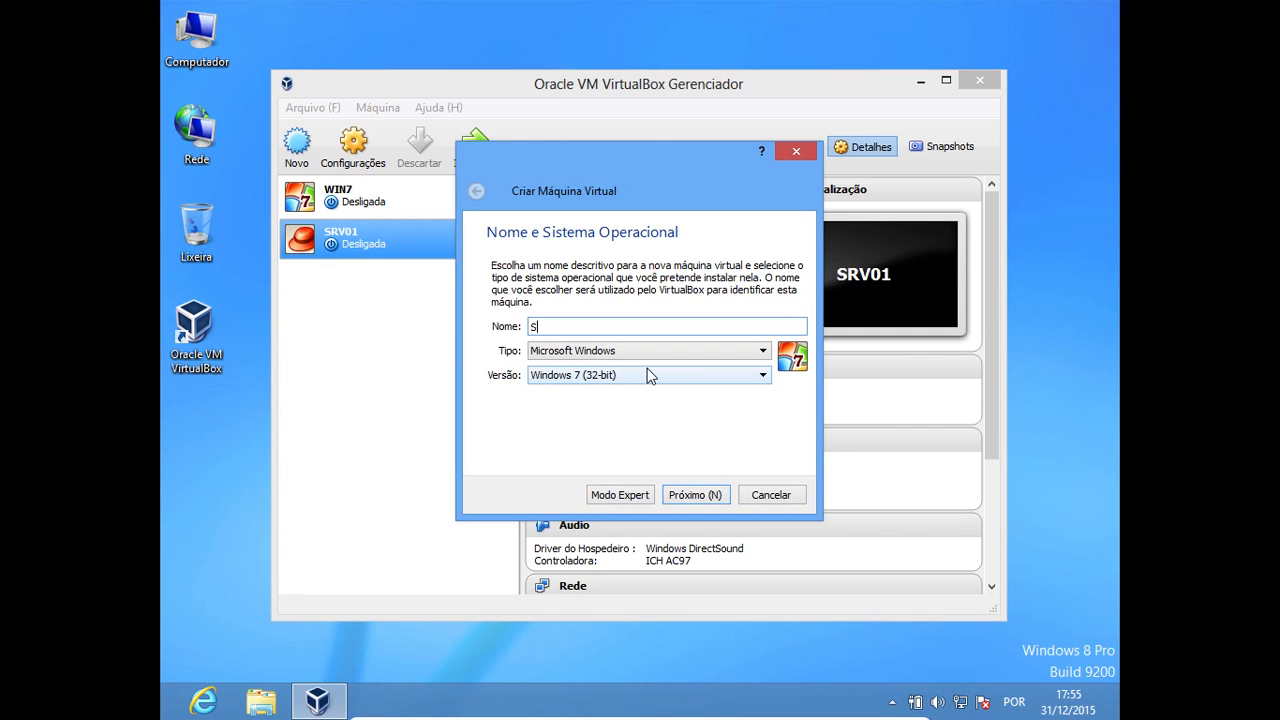
{"action": "key", "text": "BackSpace"}
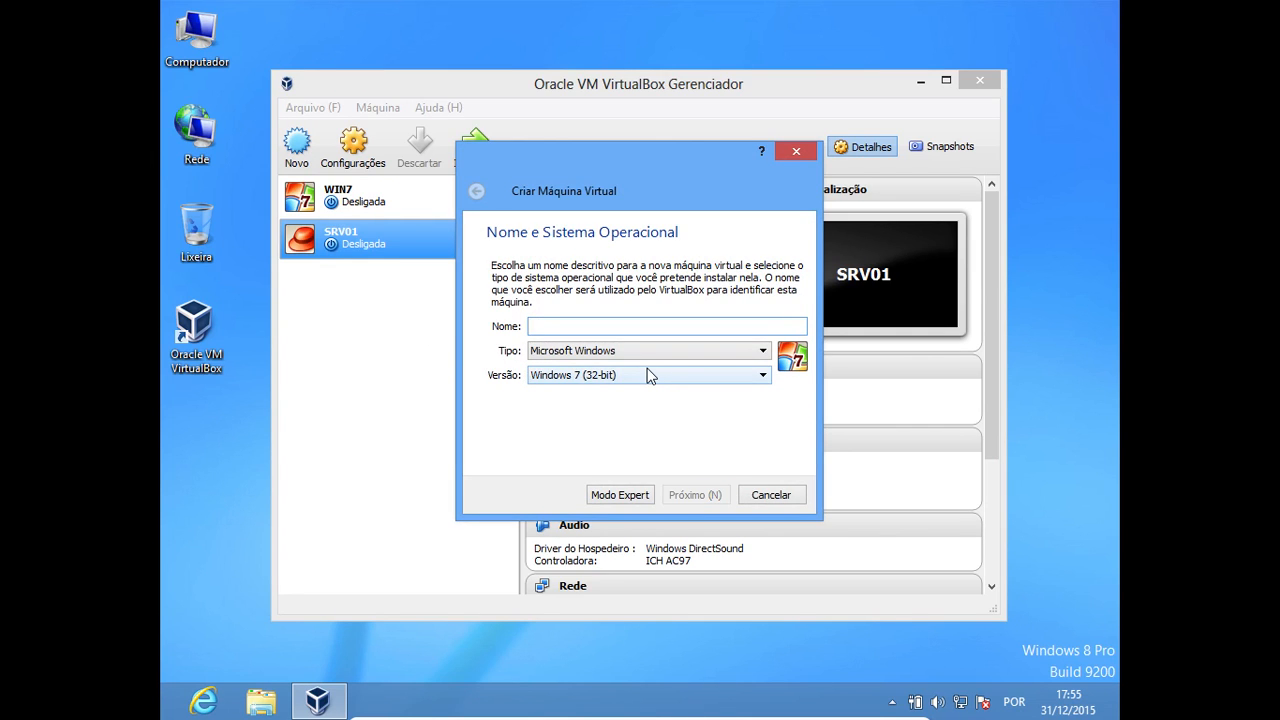
{"action": "type", "text": "SR"}
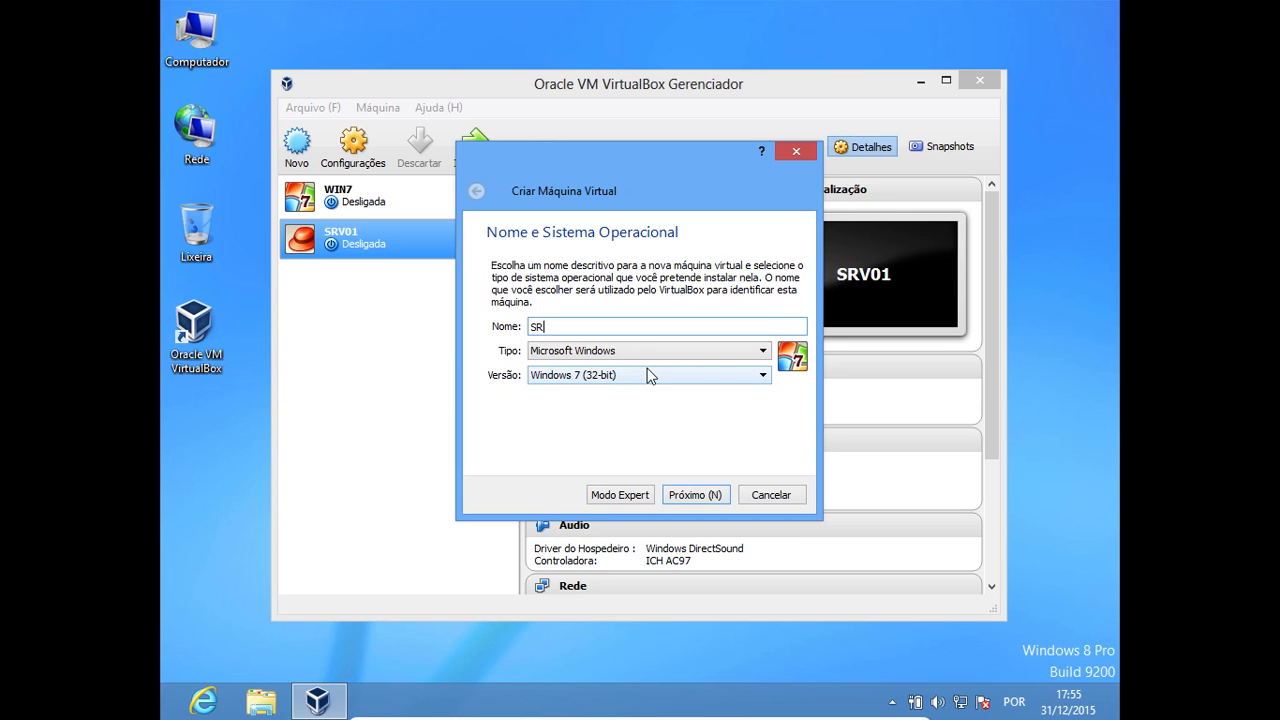
{"action": "type", "text": "V02"}
Set SRV02's operating system type to BSD and its version to FreeBSD (32-bit), and continue to the memory size
{"action": "left_click", "coordinate": [745, 351]}
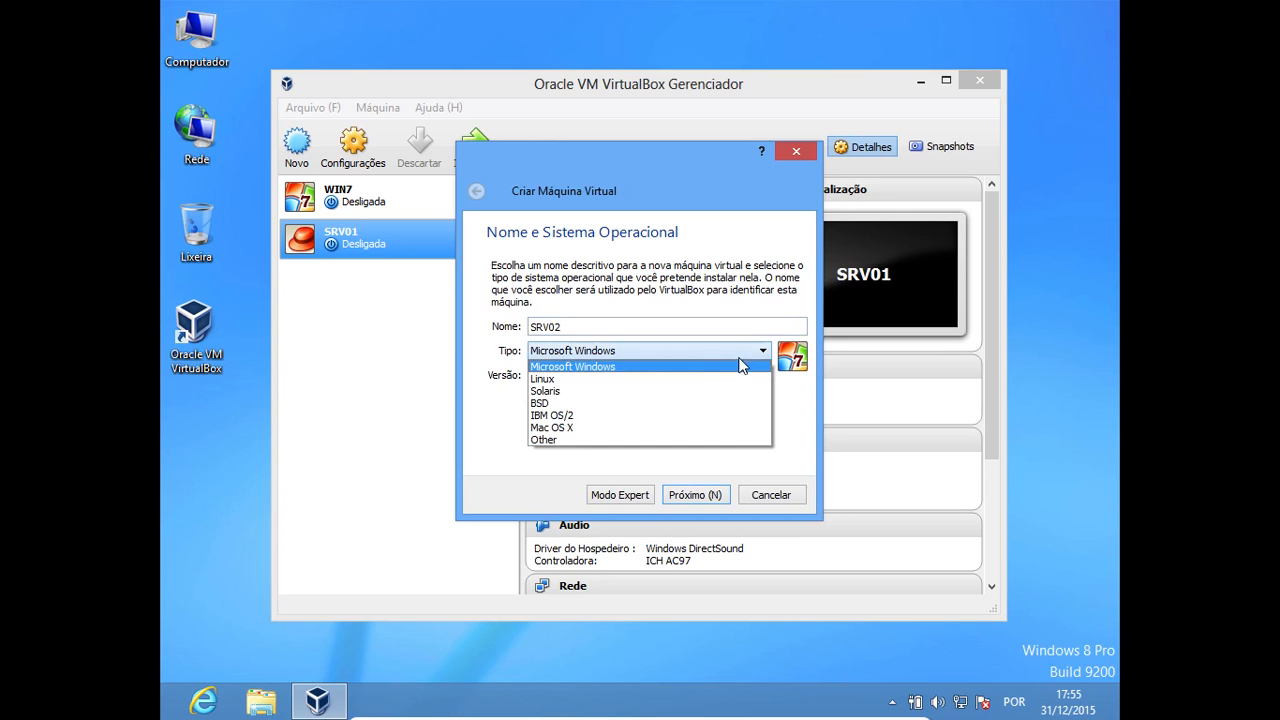
{"action": "left_click", "coordinate": [567, 401]}
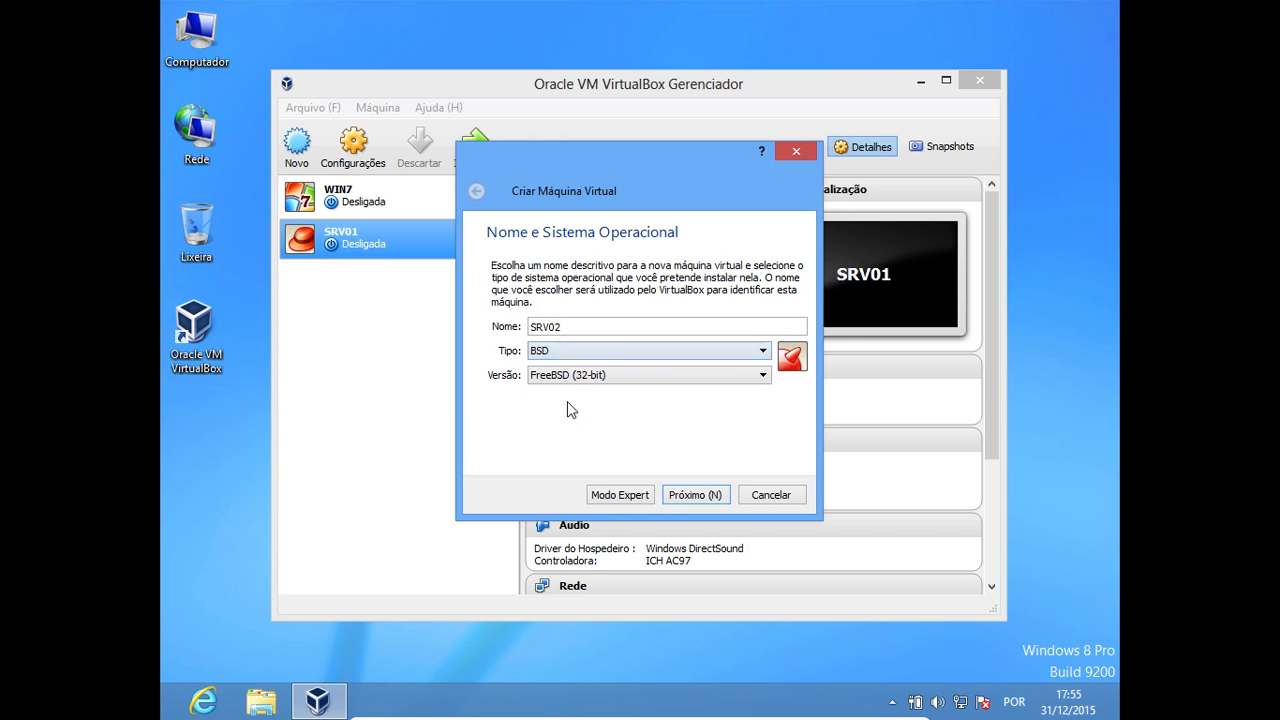
{"action": "left_click", "coordinate": [676, 379]}
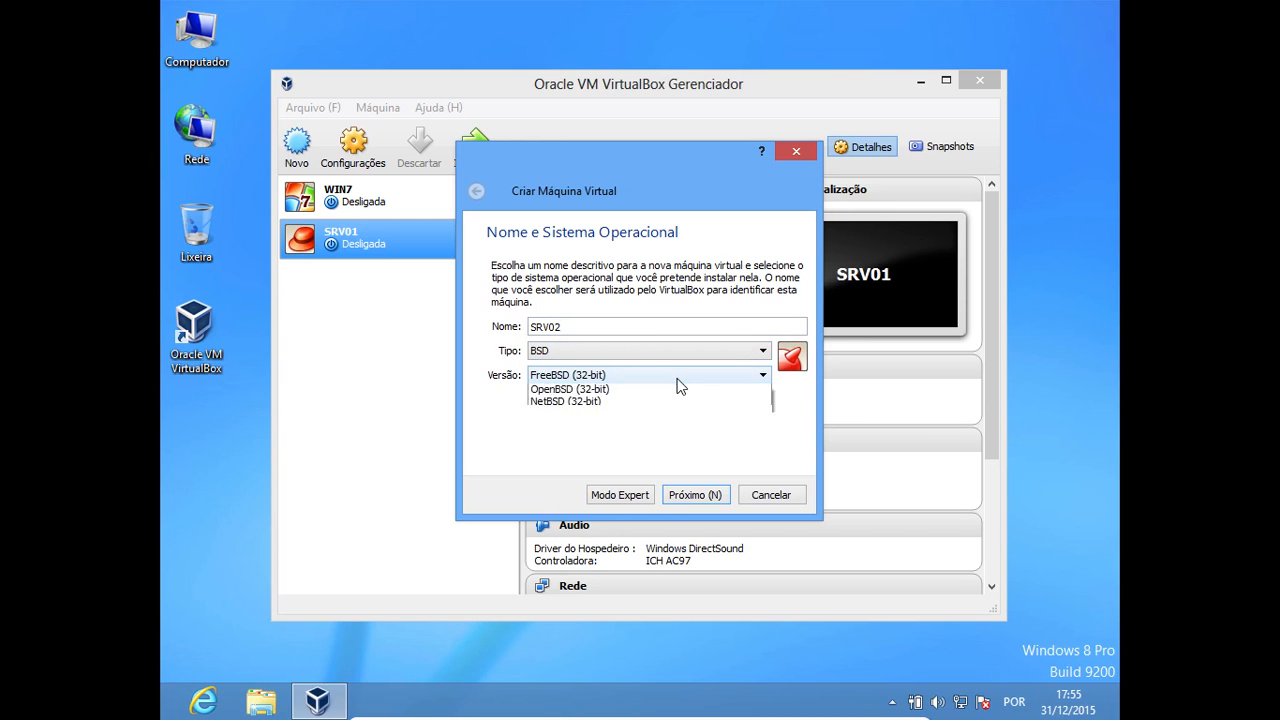
{"action": "left_click", "coordinate": [615, 392]}
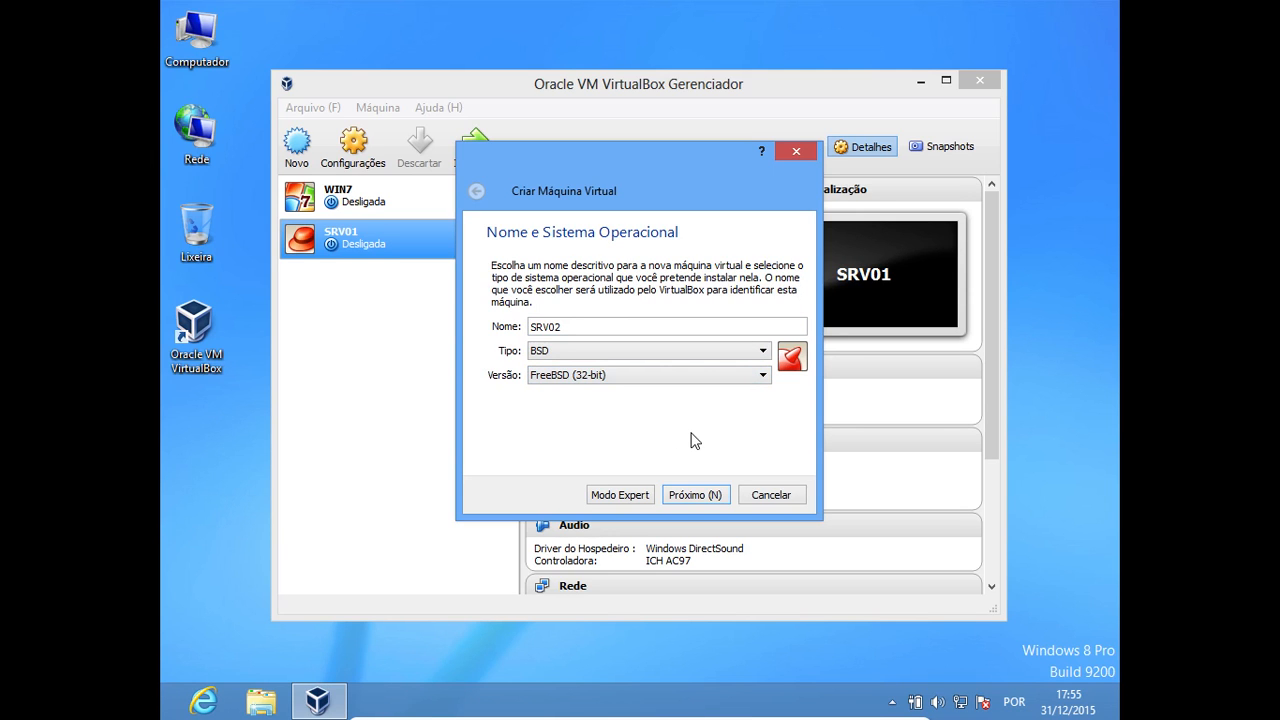
{"action": "left_click", "coordinate": [699, 494]}
Accept 128 MB of memory for SRV02 and create the machine with a new dynamically allocated 2 GB VDI disk
{"action": "left_click", "coordinate": [697, 494]}
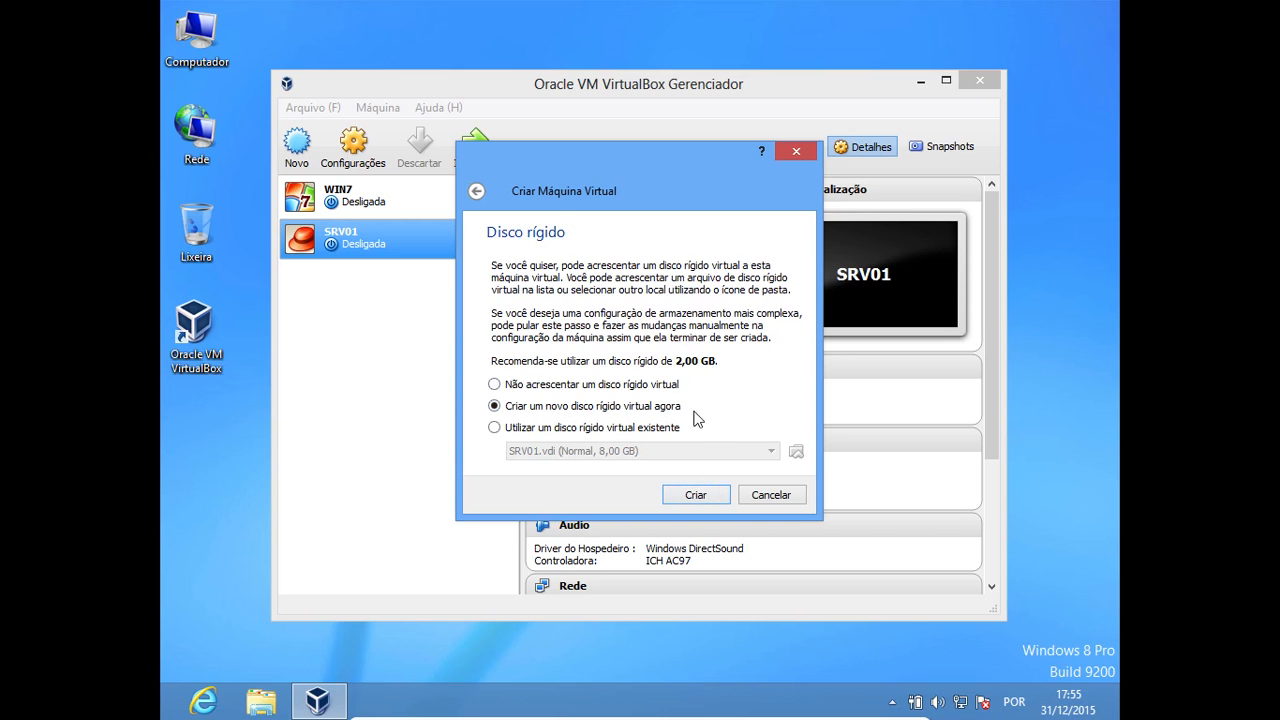
{"action": "left_click", "coordinate": [704, 495]}
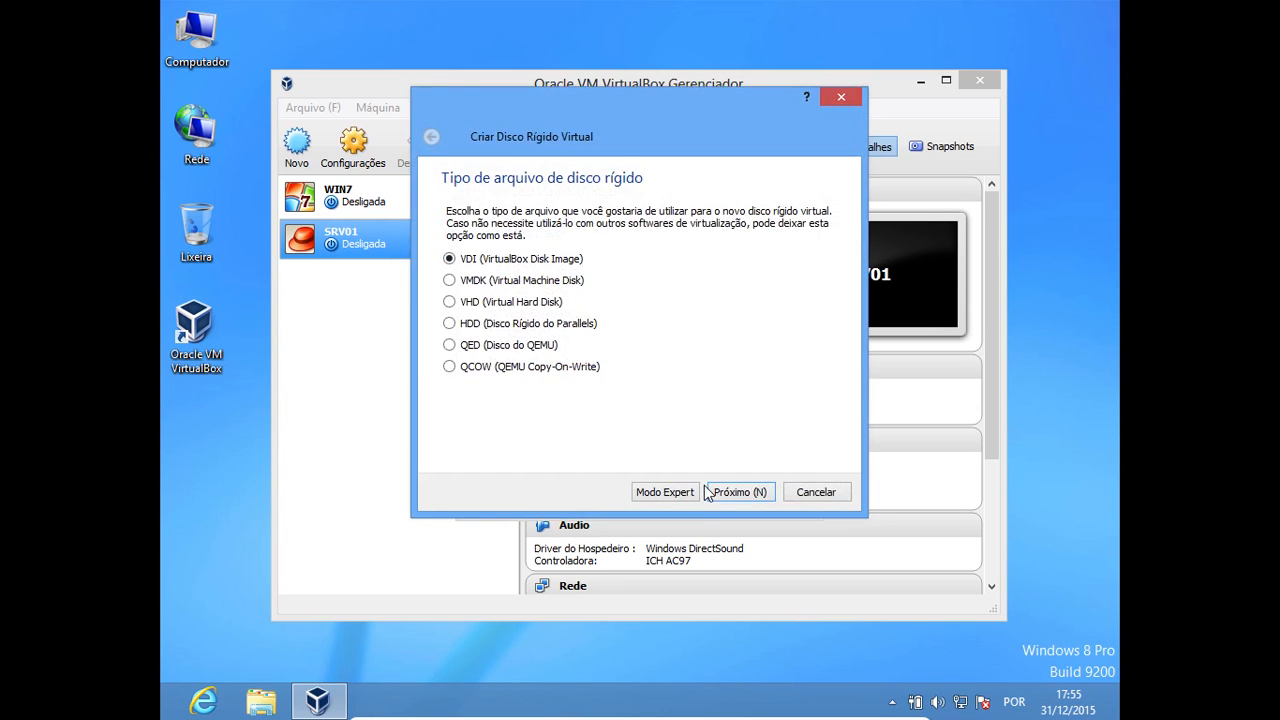
{"action": "left_click", "coordinate": [741, 493]}
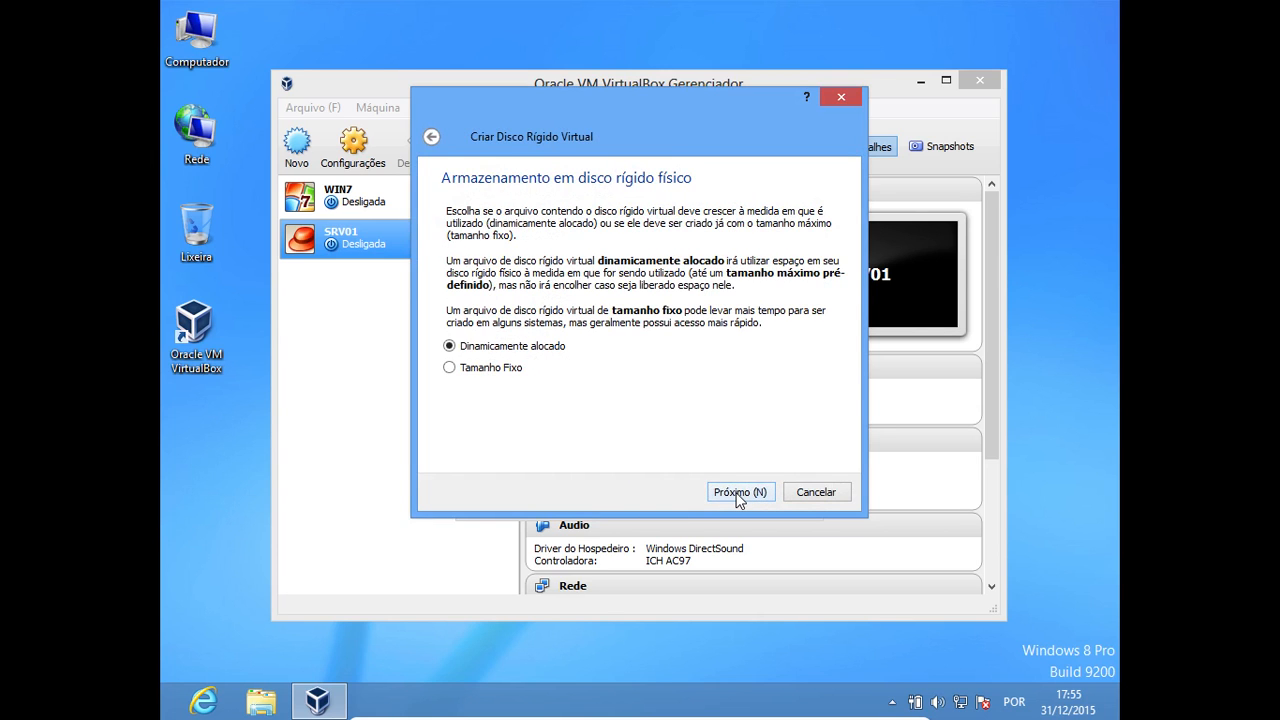
{"action": "left_click", "coordinate": [738, 496]}
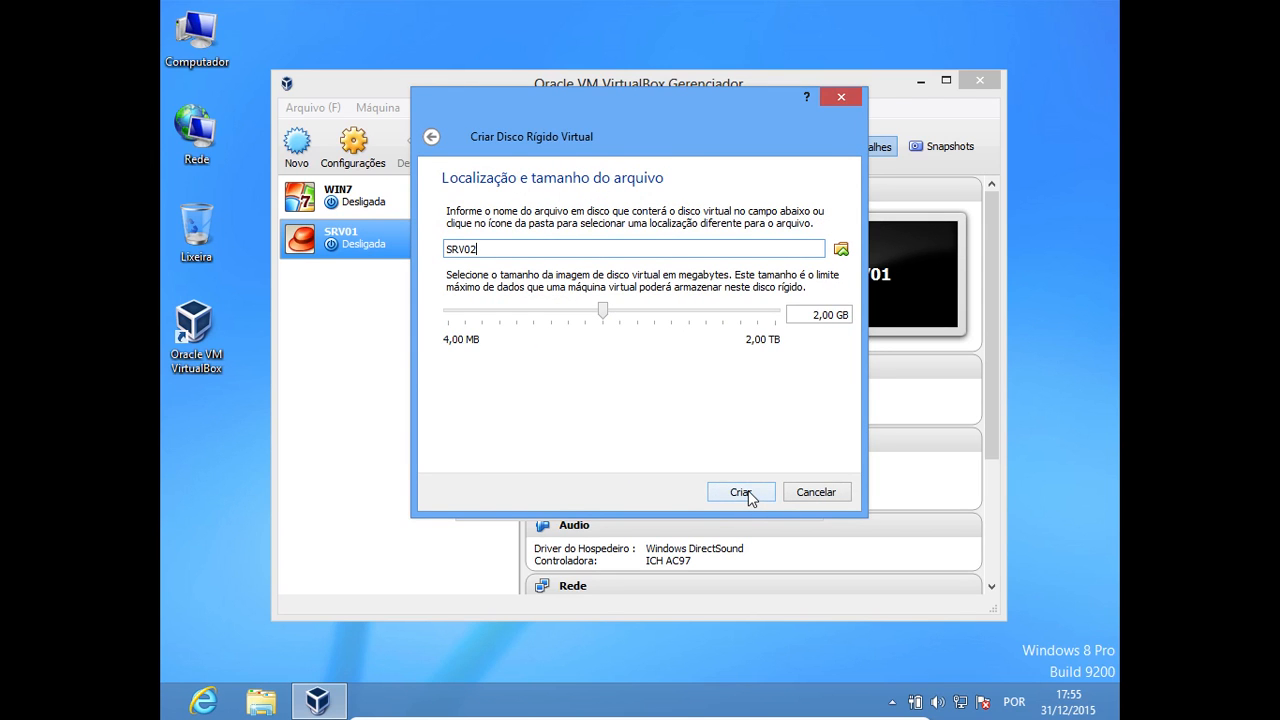
{"action": "left_click", "coordinate": [740, 492]}
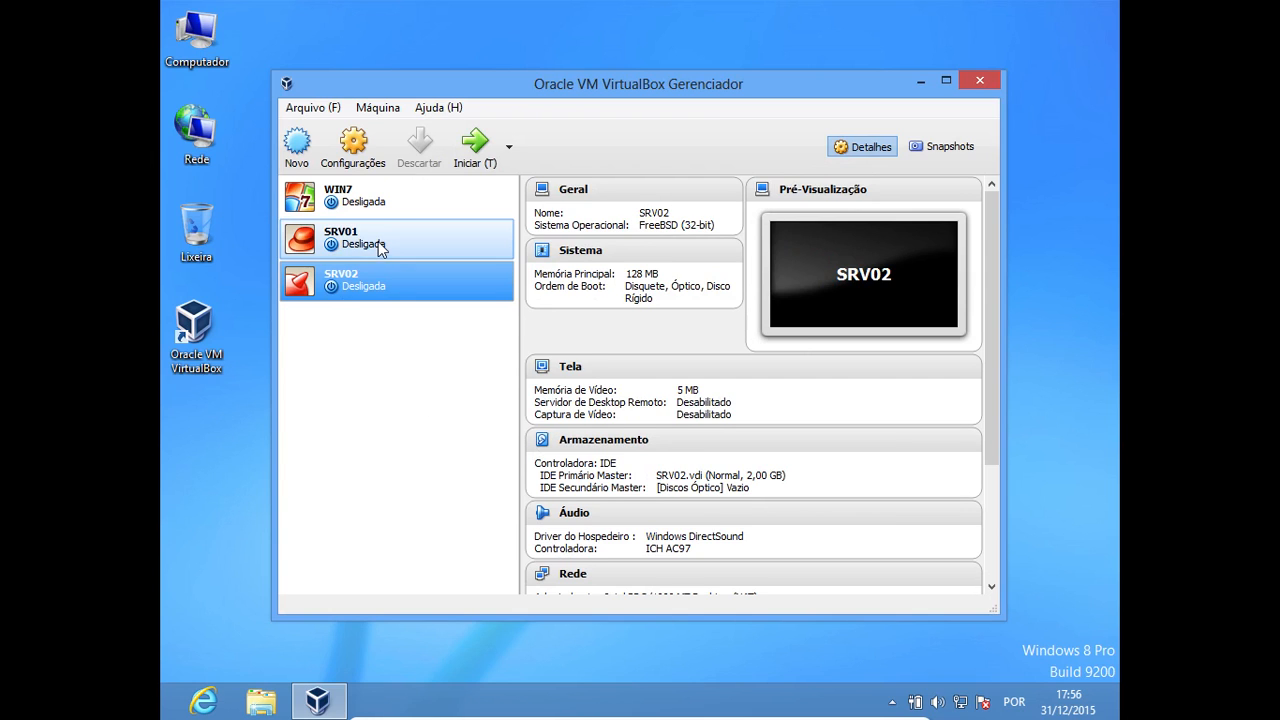
Review the configuration details of the WIN7, SRV01 and SRV02 machines, ending on WIN7
{"action": "left_click", "coordinate": [430, 208]}
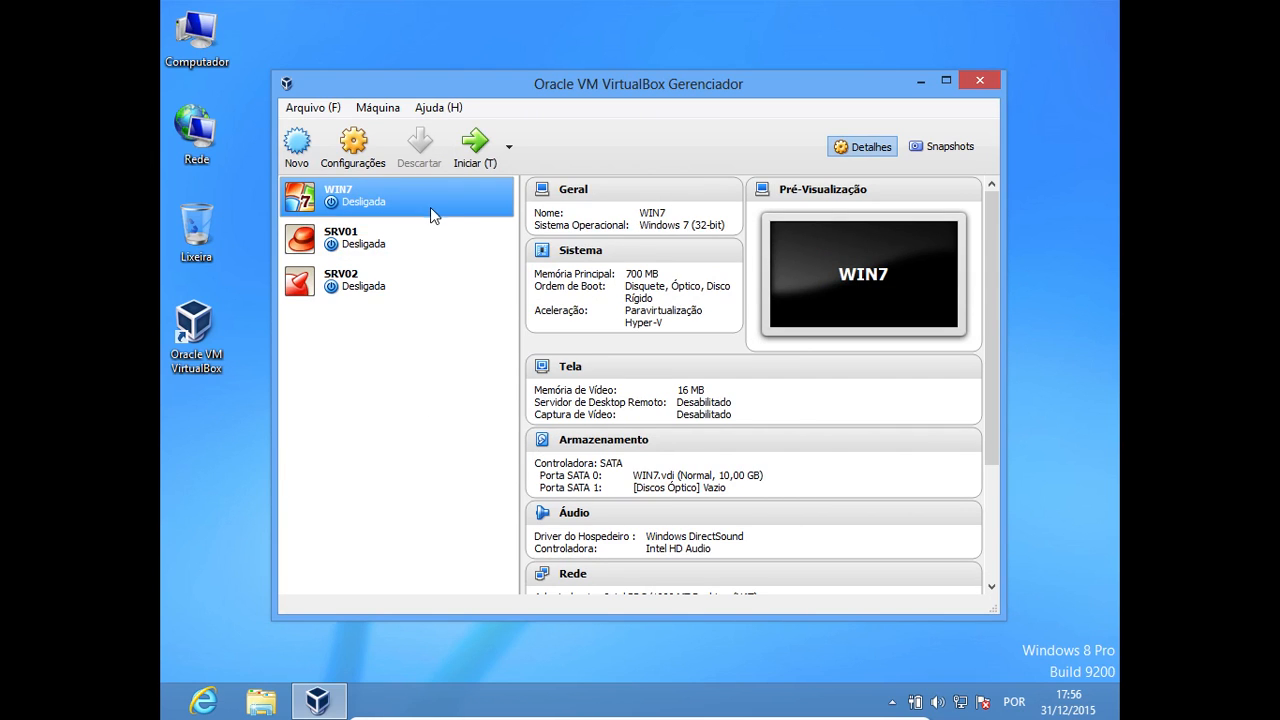
{"action": "left_click", "coordinate": [398, 238]}
{"action": "left_click", "coordinate": [404, 276]}
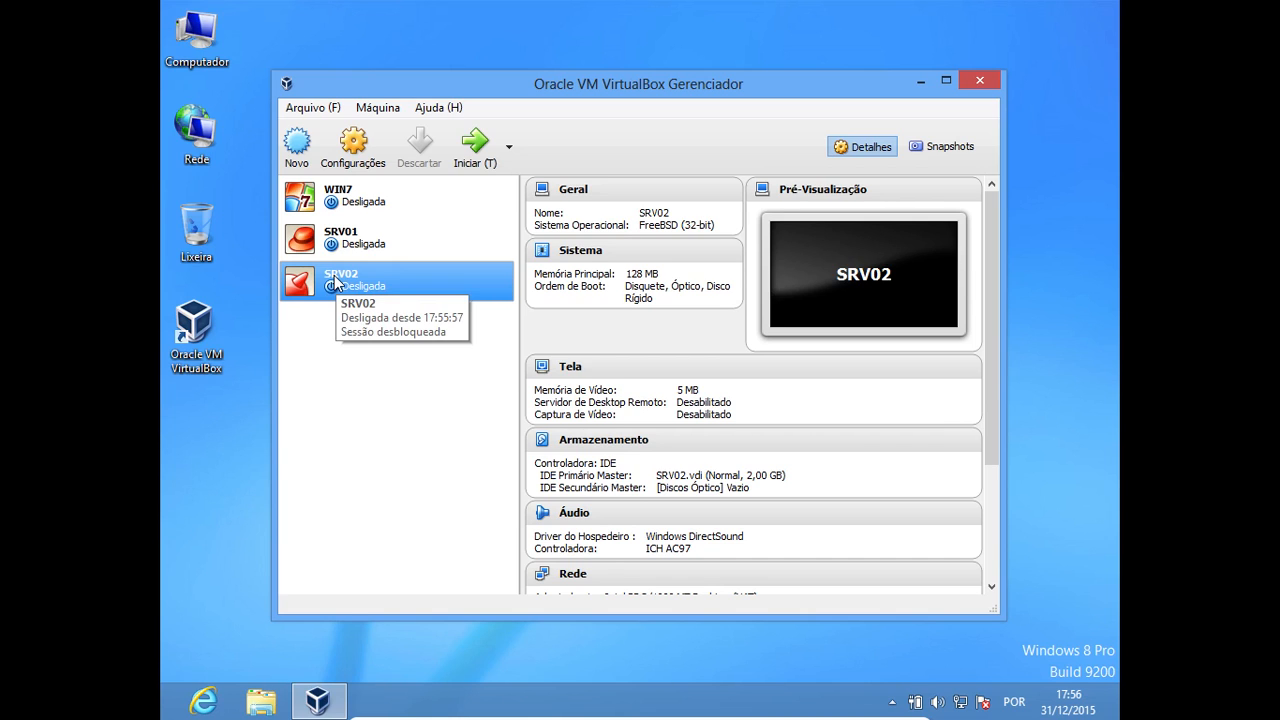
{"action": "left_click", "coordinate": [338, 242]}
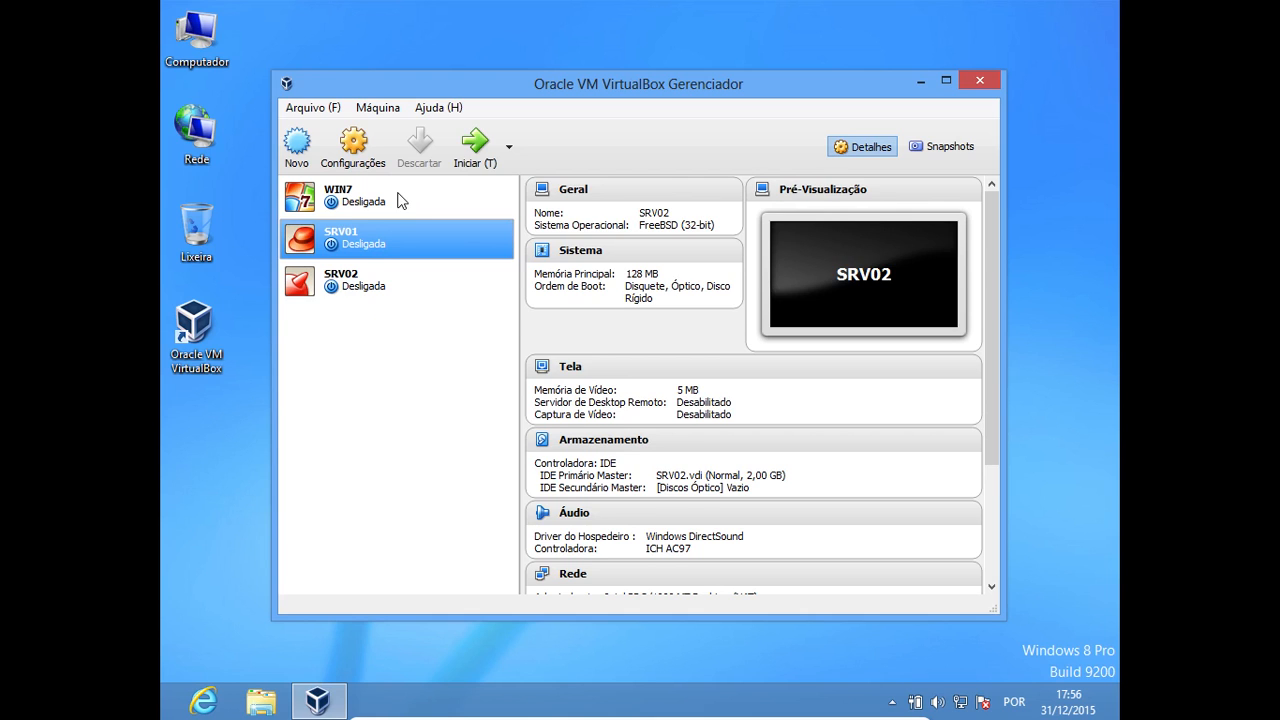
{"action": "left_click", "coordinate": [355, 195]}
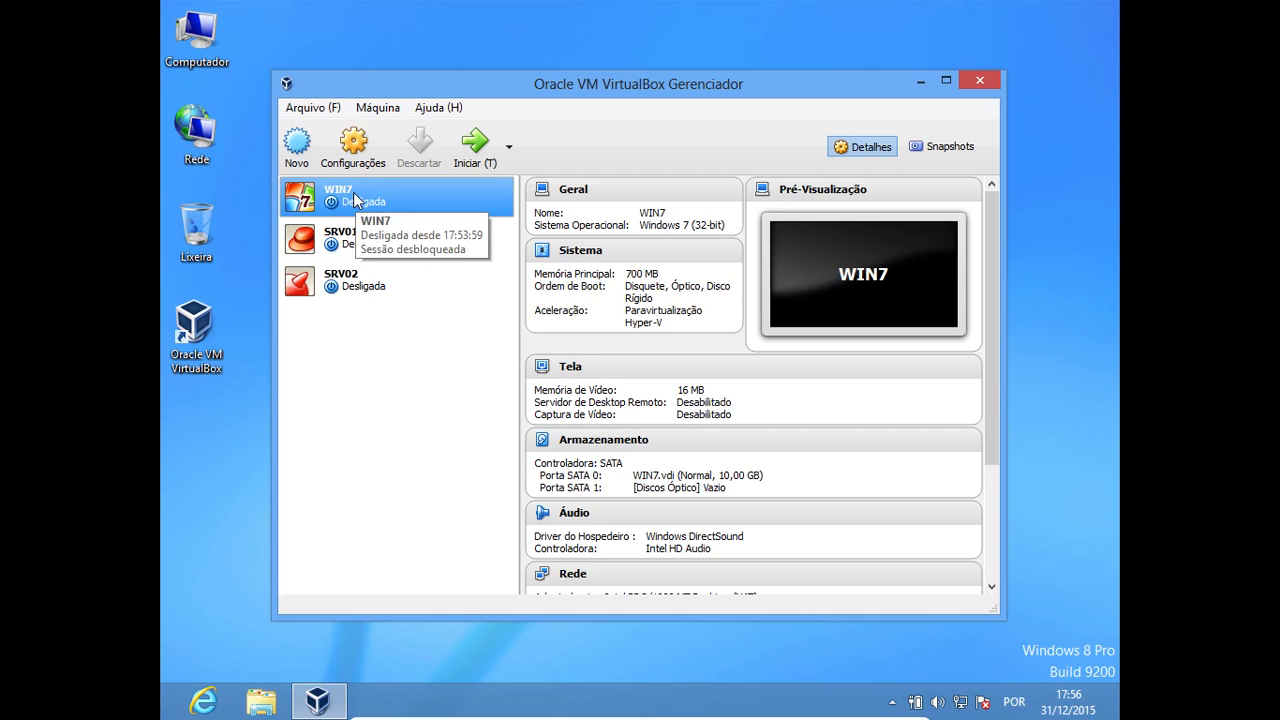